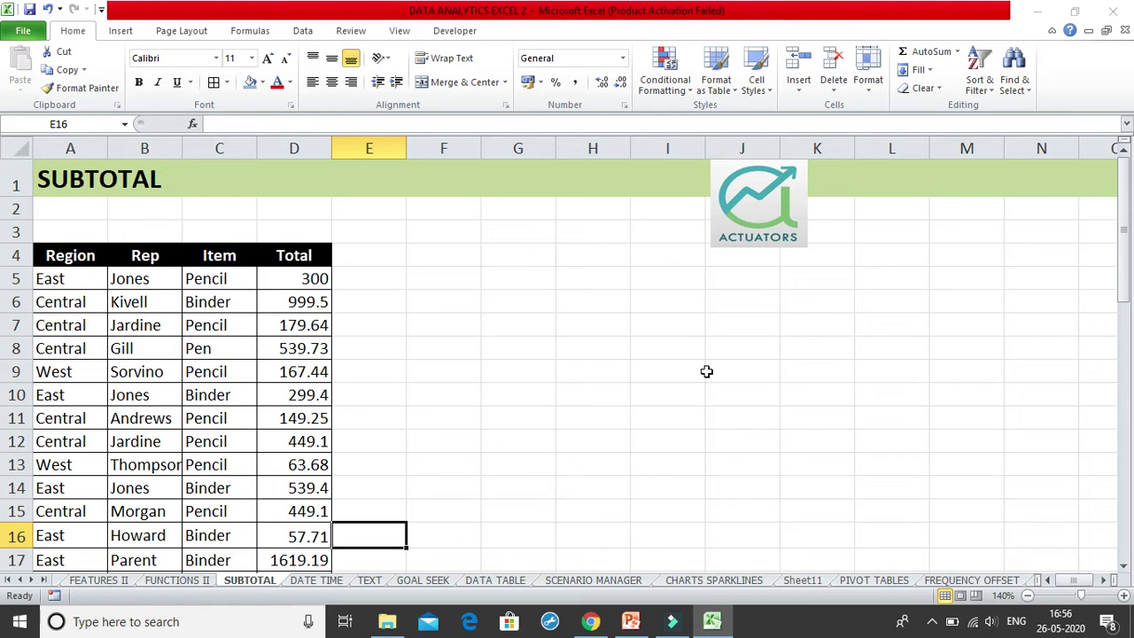
Select a cell inside the Region/Rep/Item/Total sales table and open the Sort & Filter options
click(105, 396)
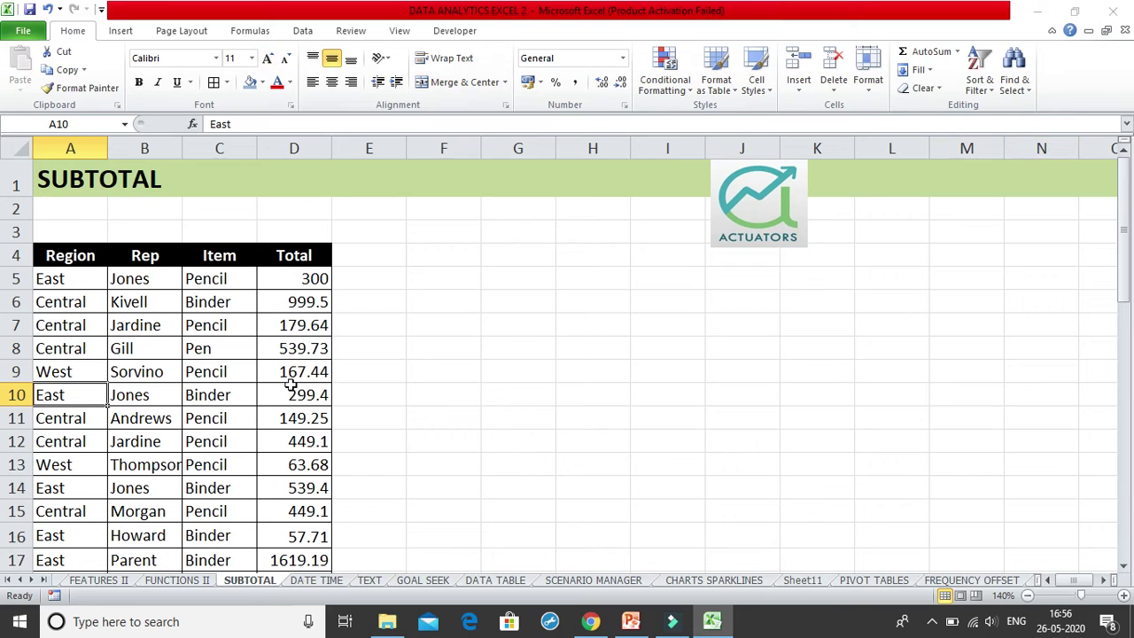
click(146, 298)
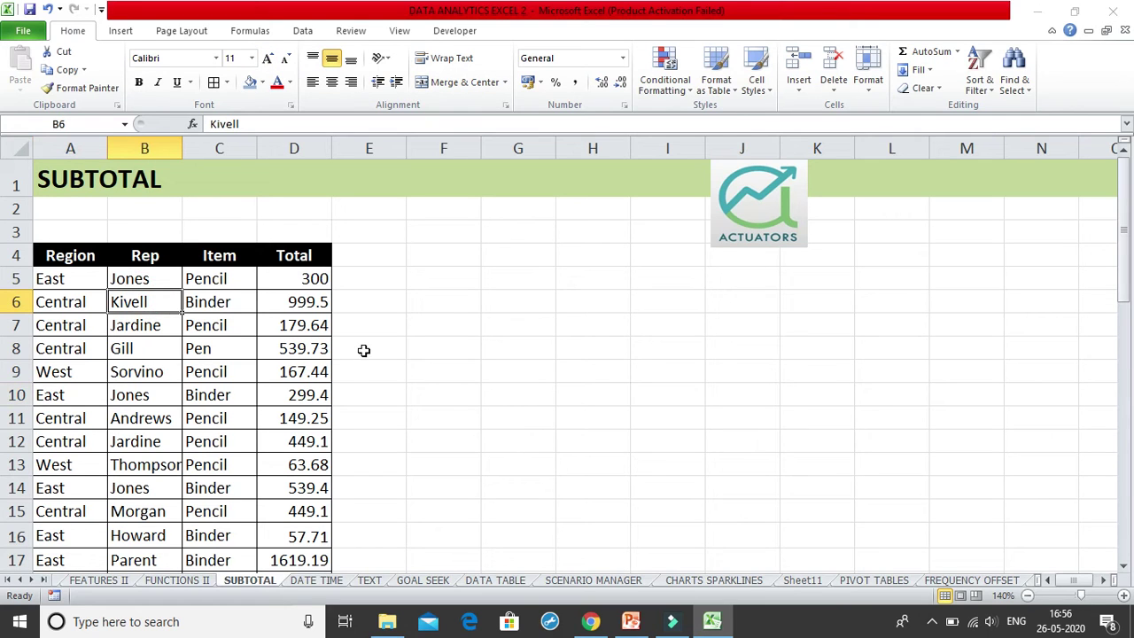
click(978, 73)
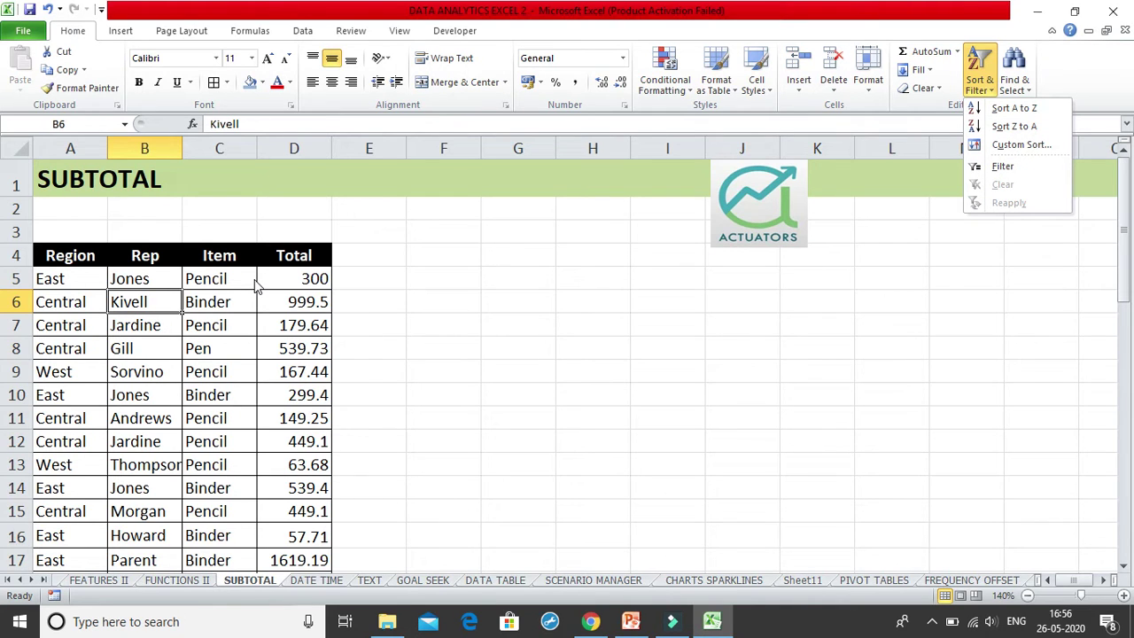
Sort the sales table by Region from A to Z, starting from cell A5
click(62, 253)
click(168, 354)
click(84, 277)
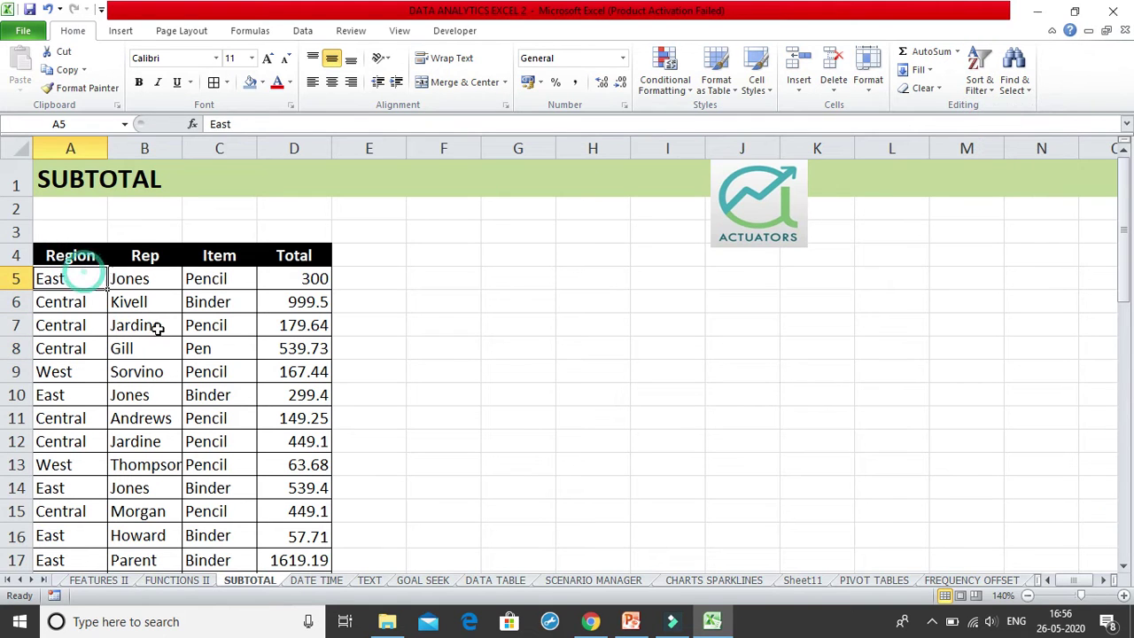
click(980, 75)
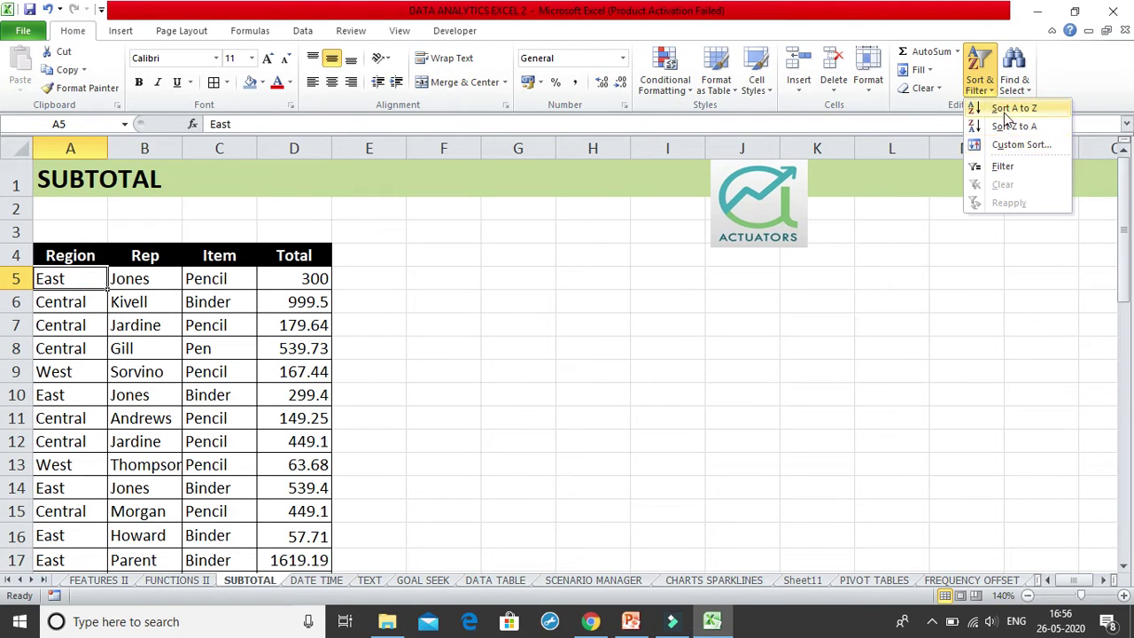
click(1009, 109)
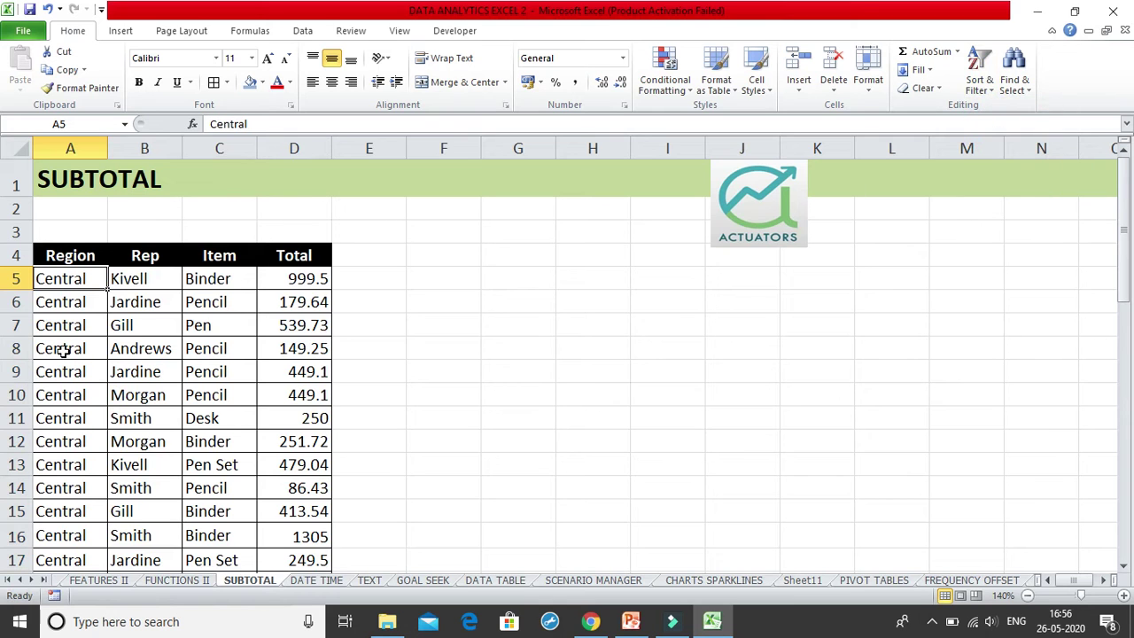
Scroll through rows 5–47 to confirm Central, then East, then West order
scroll(63, 352, down, 7)
scroll(64, 352, down, 2)
scroll(64, 350, up, 9)
scroll(88, 329, down, 9)
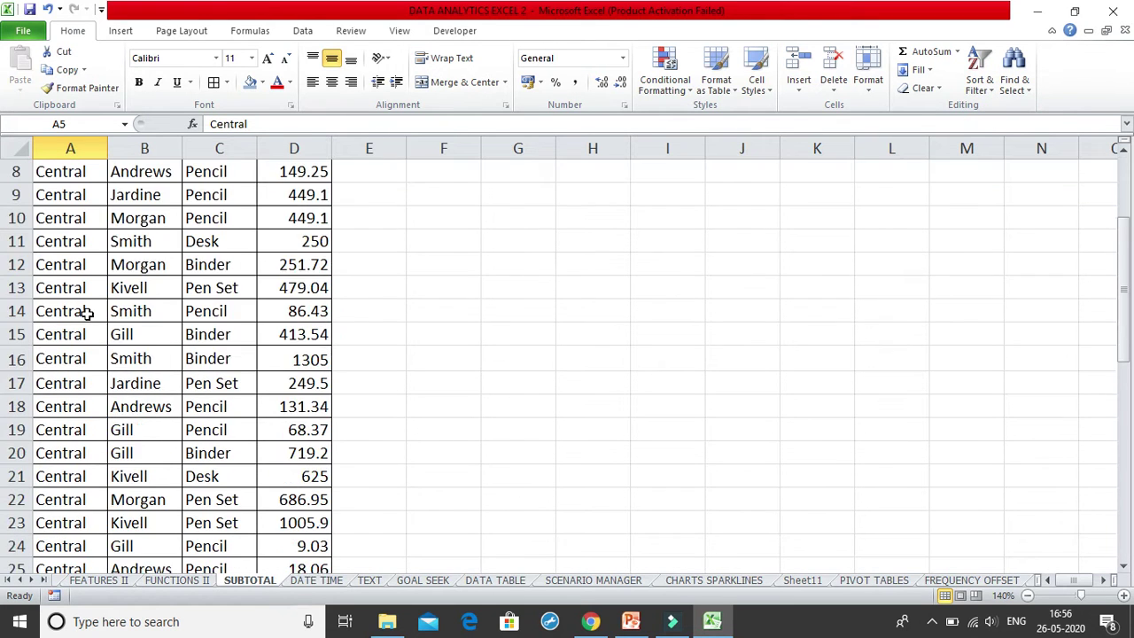
scroll(92, 370, down, 2)
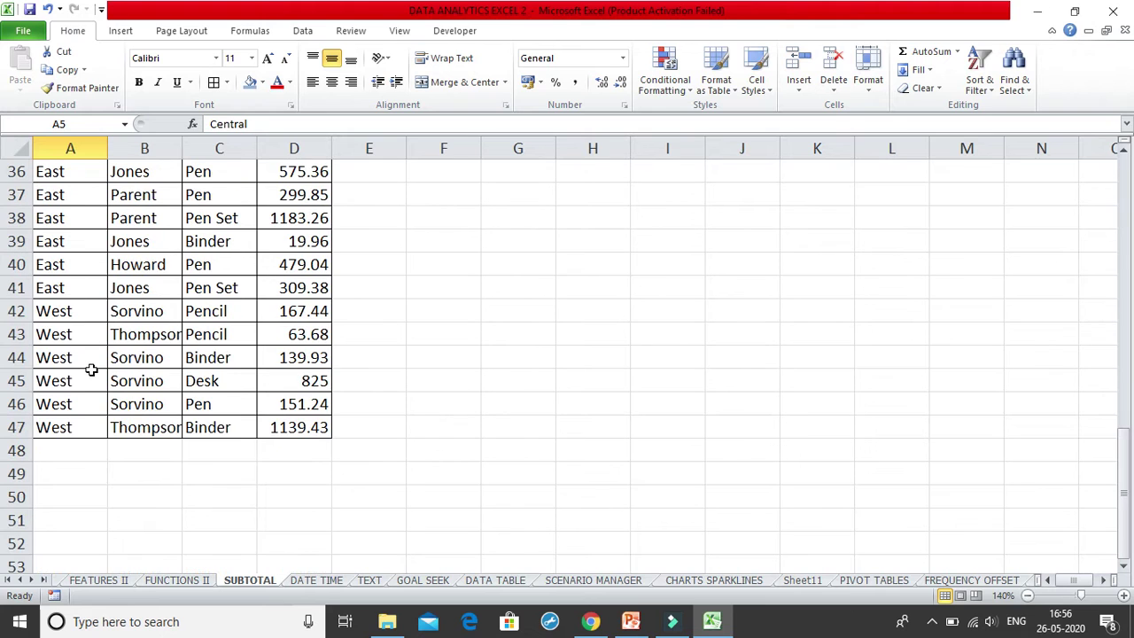
scroll(118, 445, up, 2)
scroll(118, 445, up, 9)
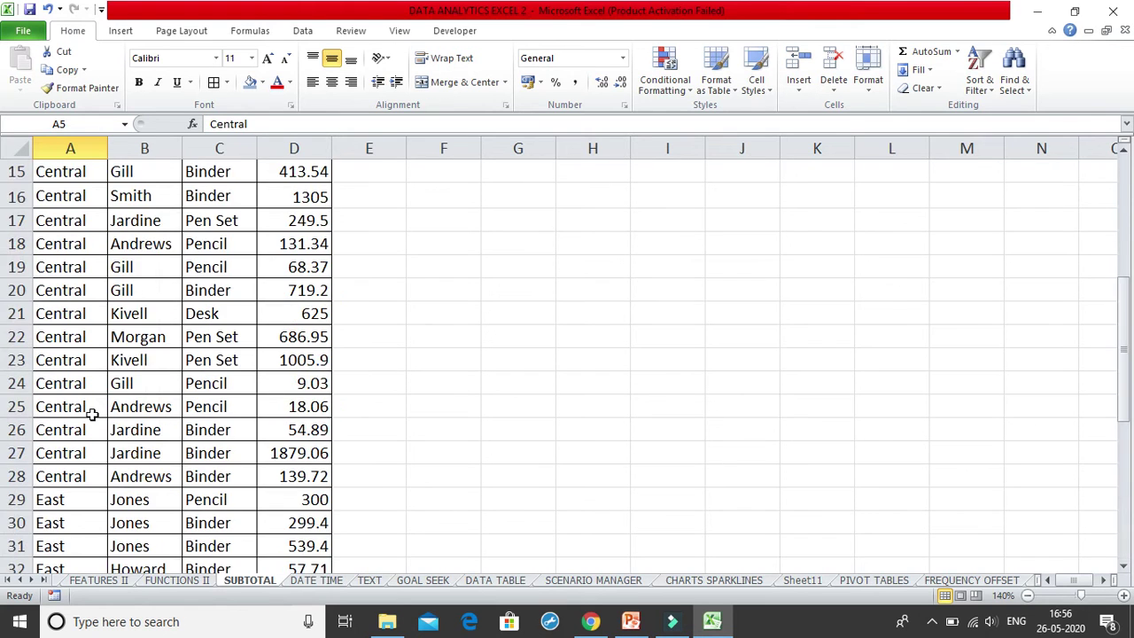
scroll(69, 310, down, 9)
scroll(73, 356, down, 2)
scroll(75, 355, up, 12)
click(129, 301)
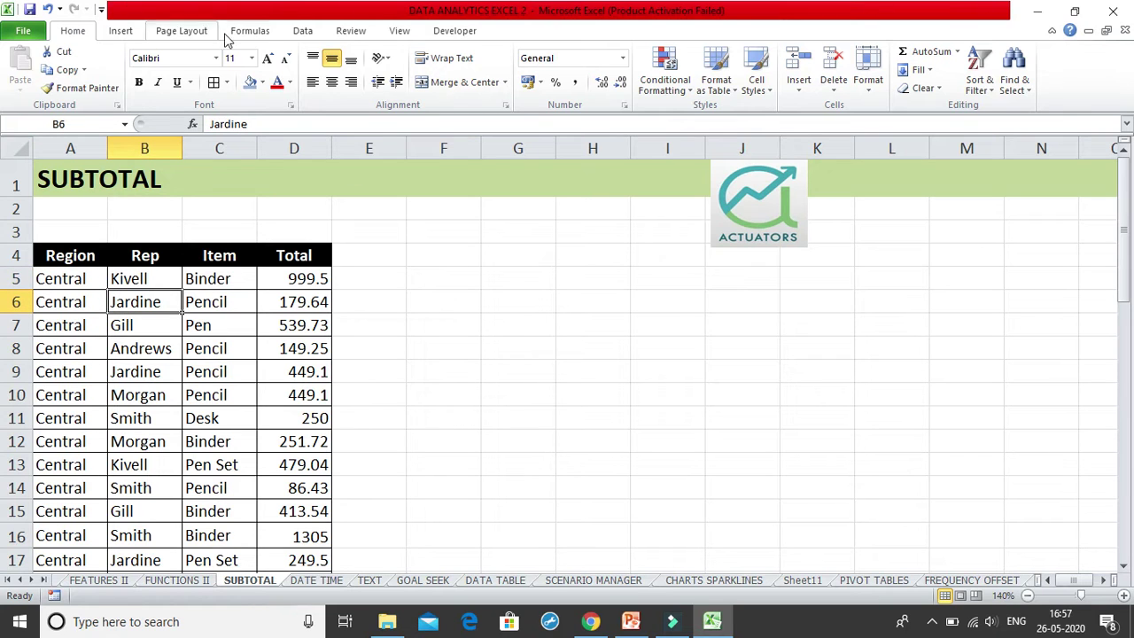
Open the Subtotal dialog from the Data tab and move it aside
click(302, 30)
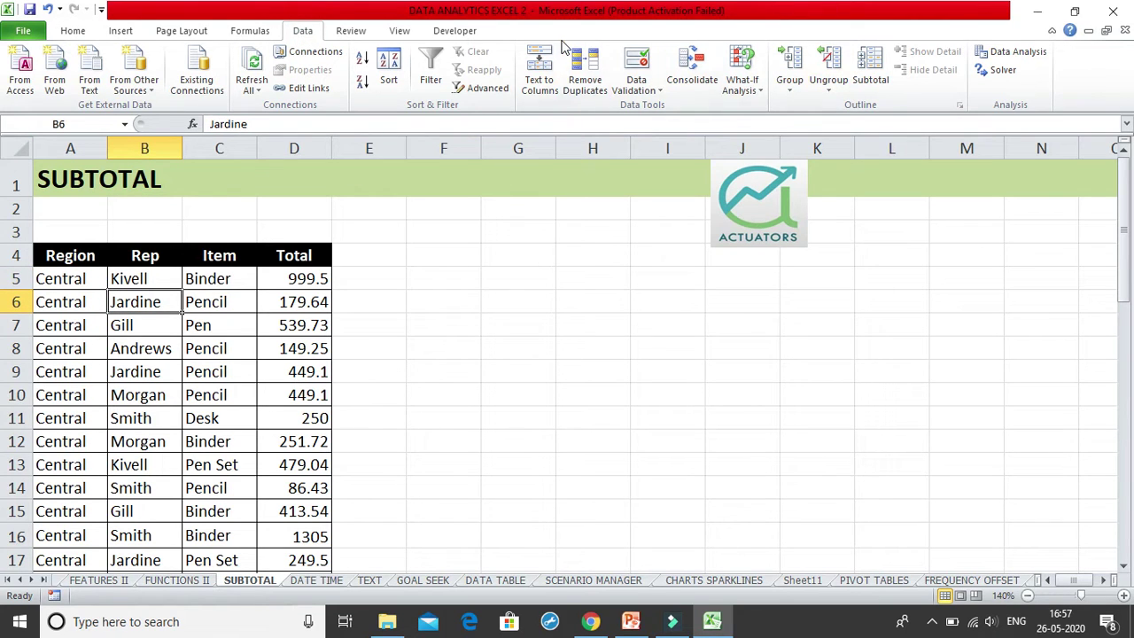
click(871, 78)
drag(789, 168, 542, 148)
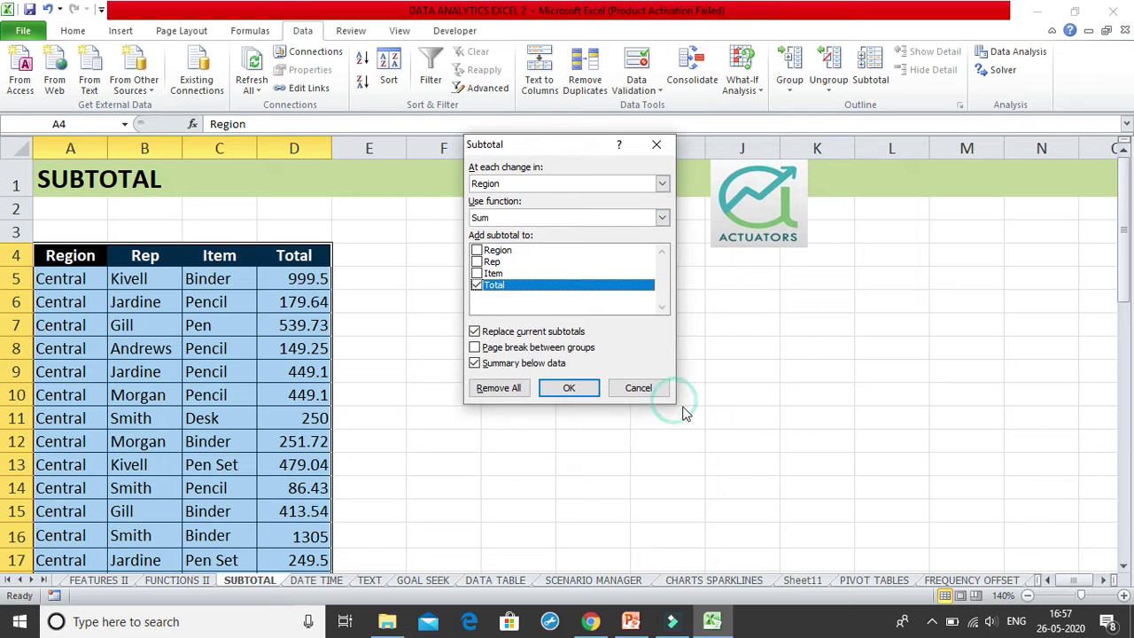
drag(585, 147, 586, 193)
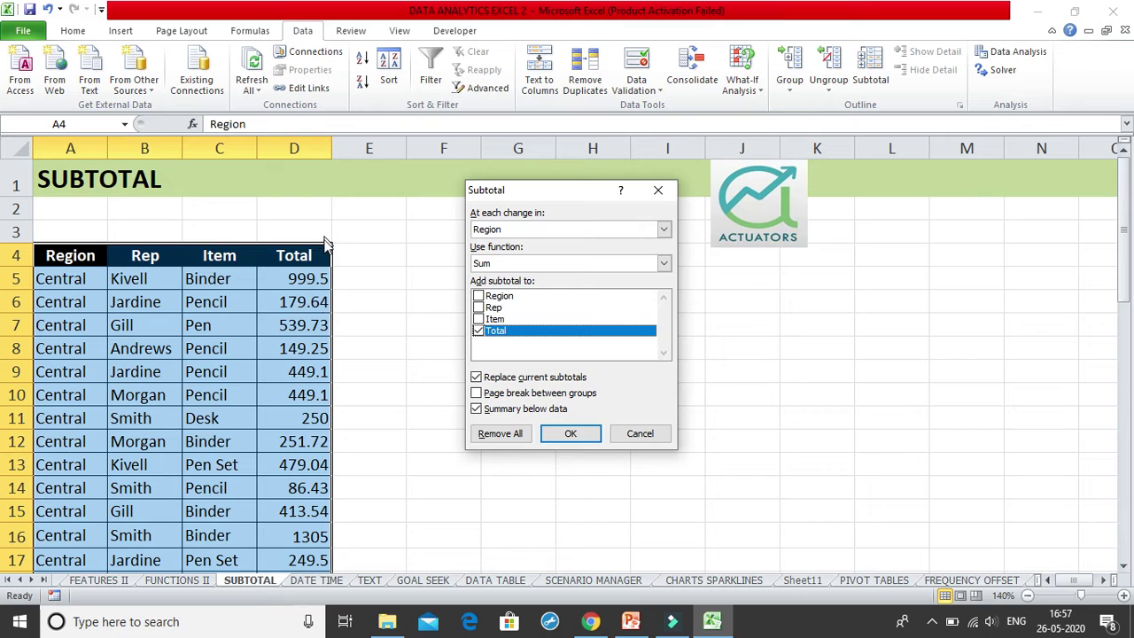
Insert Sum subtotals of Total at each change in Region
click(668, 228)
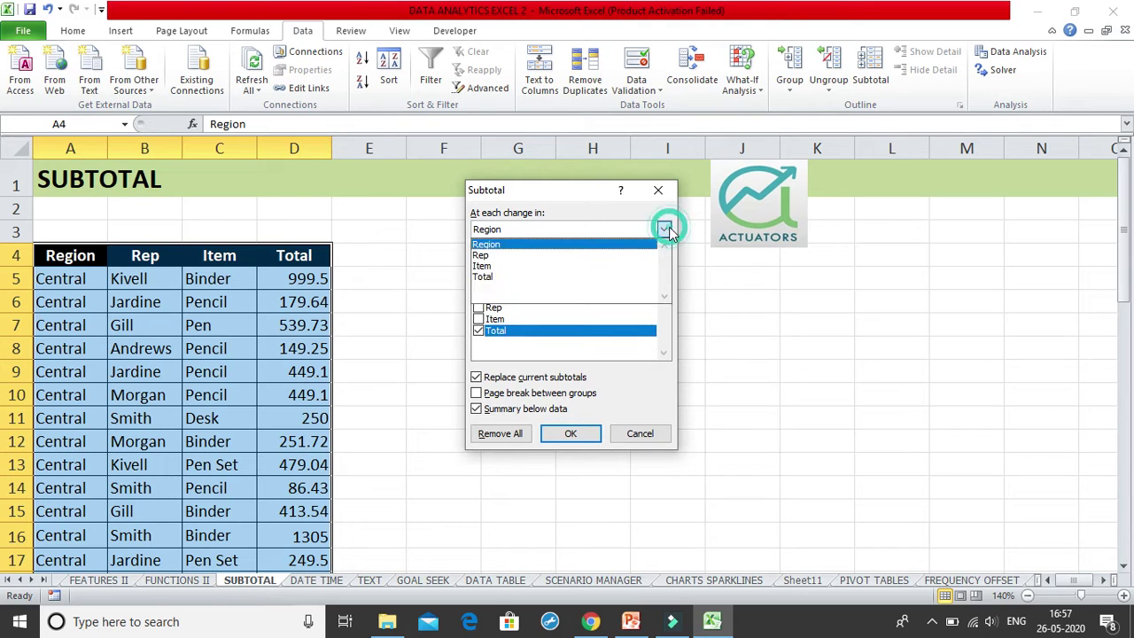
click(567, 237)
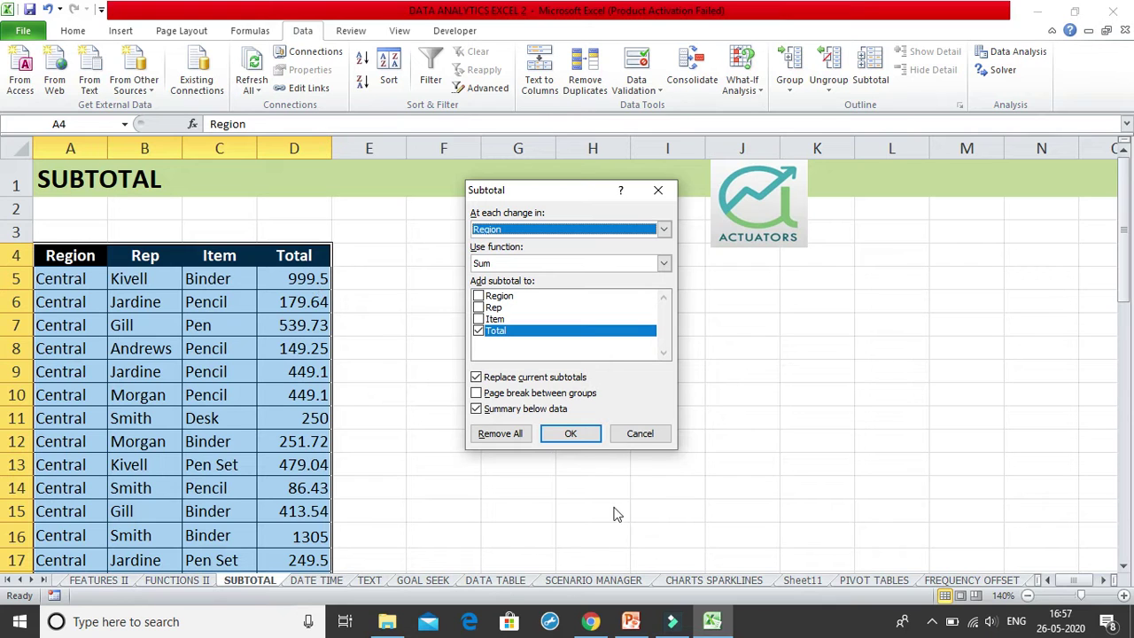
click(664, 264)
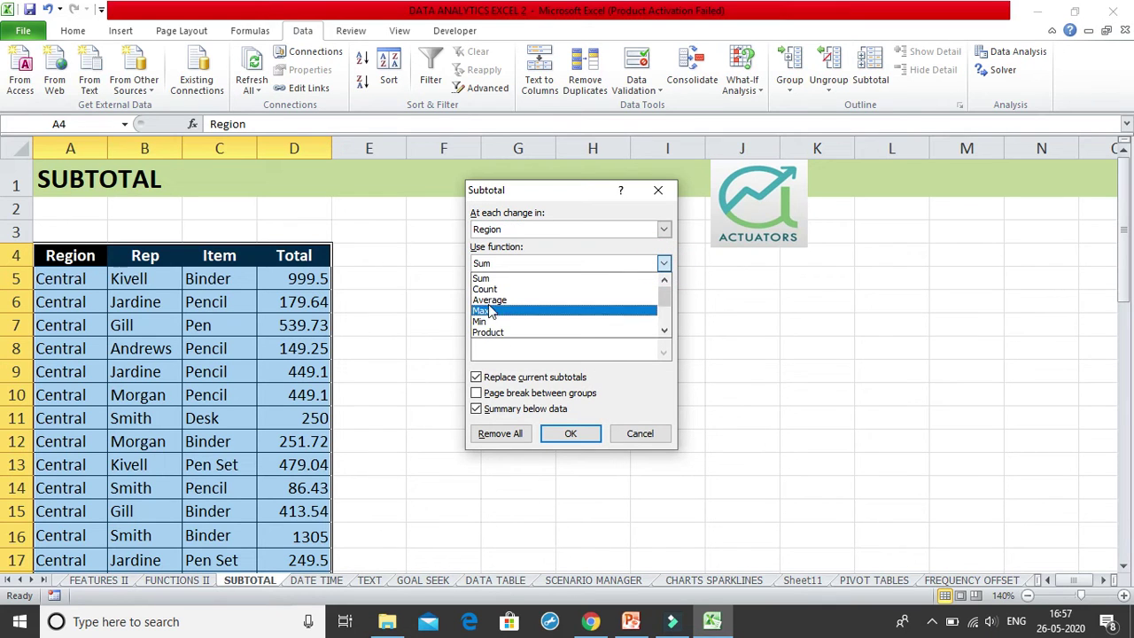
mouse_move(664, 299)
mouse_down()
mouse_move(664, 318)
mouse_move(666, 281)
mouse_up()
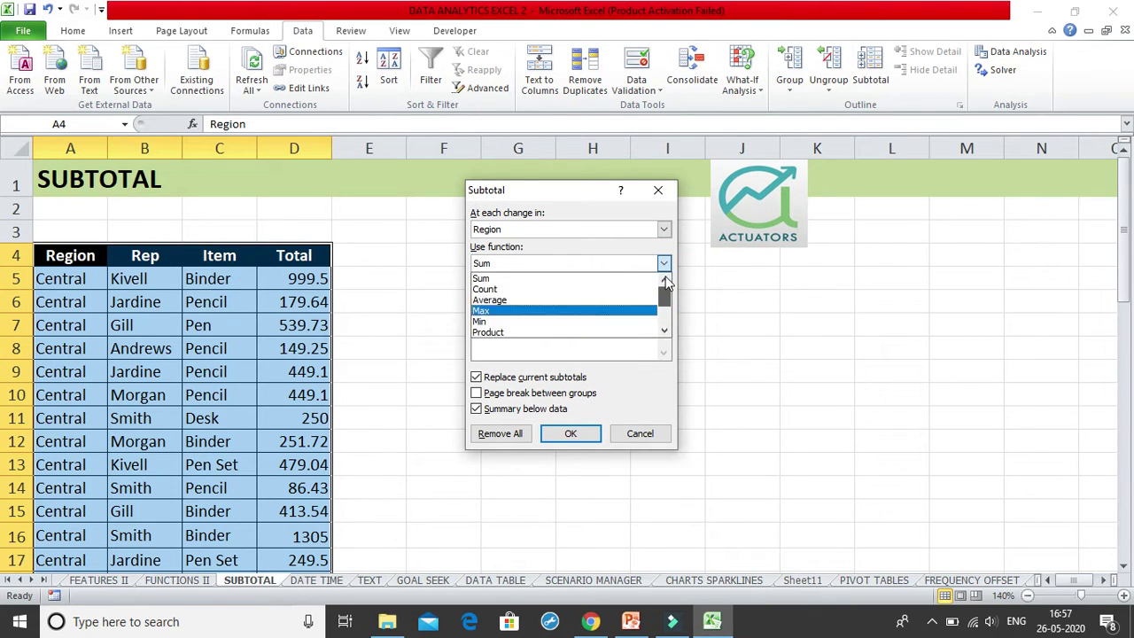
click(512, 277)
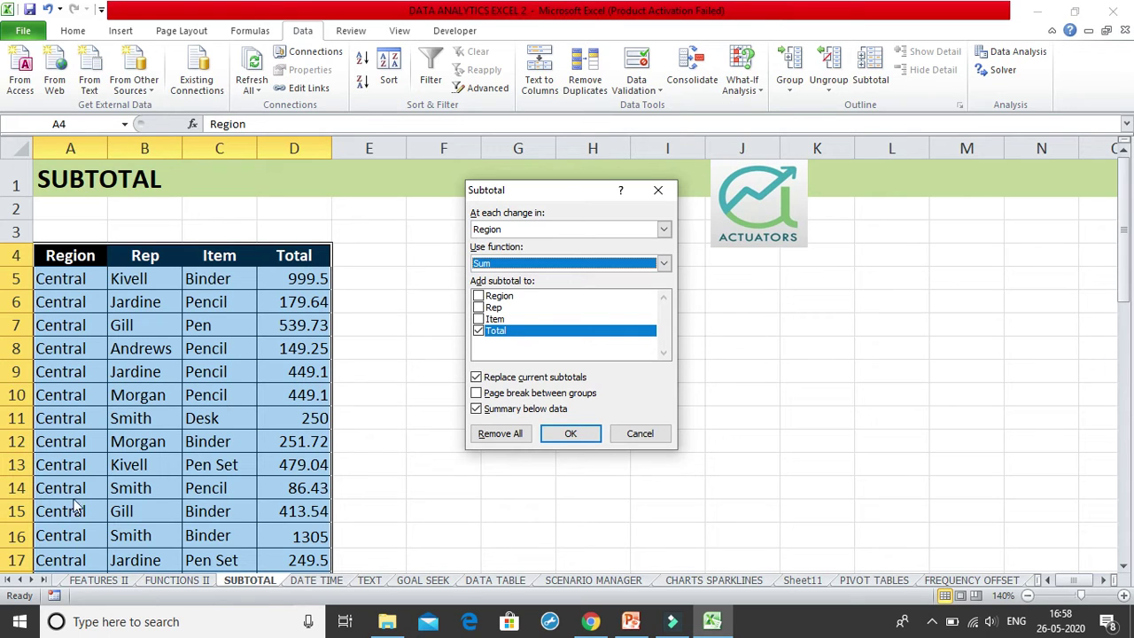
click(568, 436)
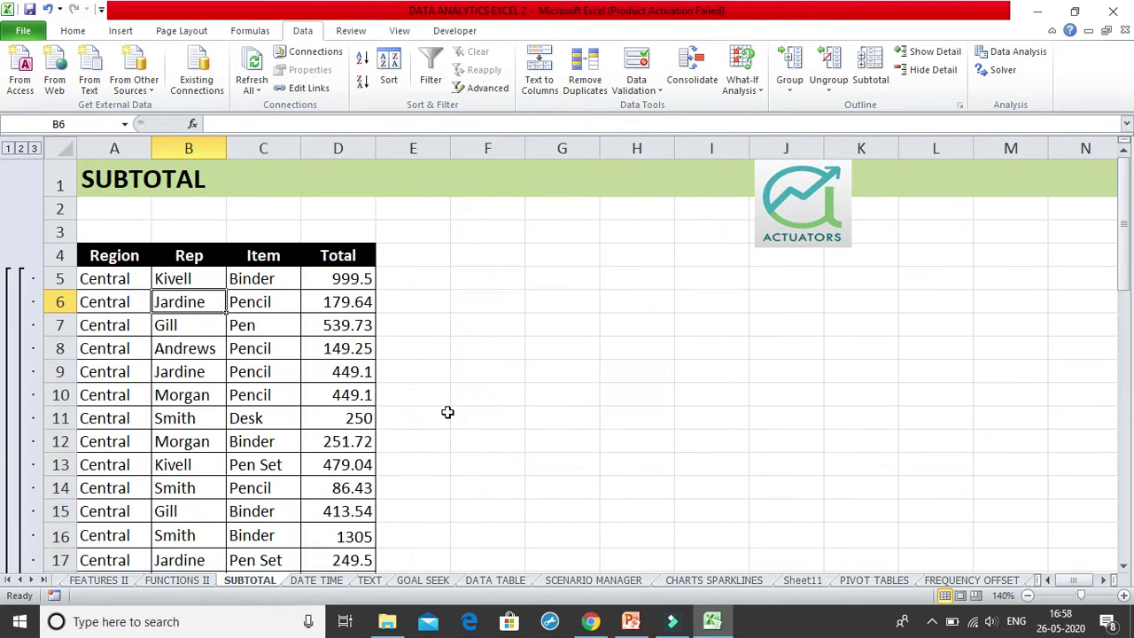
Scroll through the subtotals: Central 11139.1, East 6113.04, West 2486.72, Grand Total 19738.8
drag(1120, 212, 1121, 377)
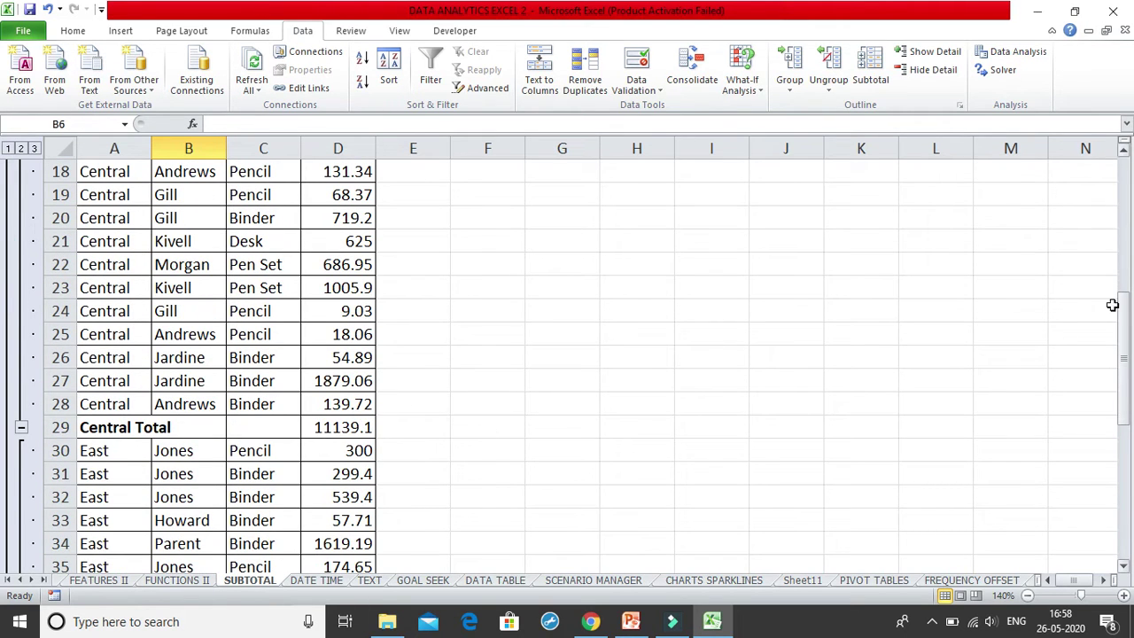
drag(1123, 318, 1123, 456)
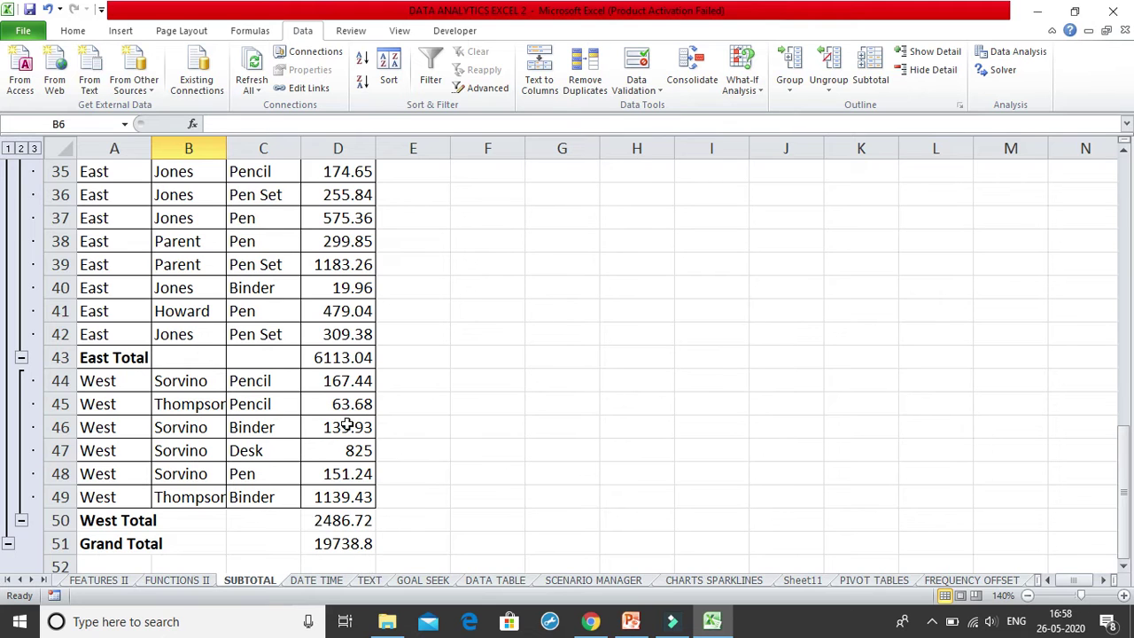
scroll(325, 359, up, 7)
scroll(325, 358, up, 5)
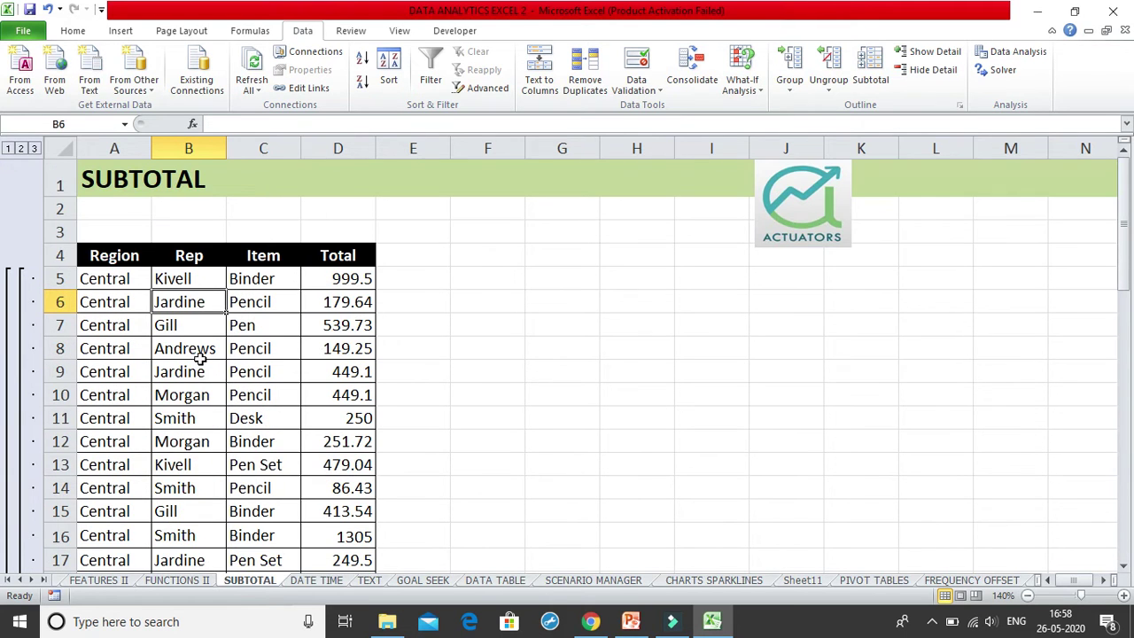
scroll(208, 363, down, 5)
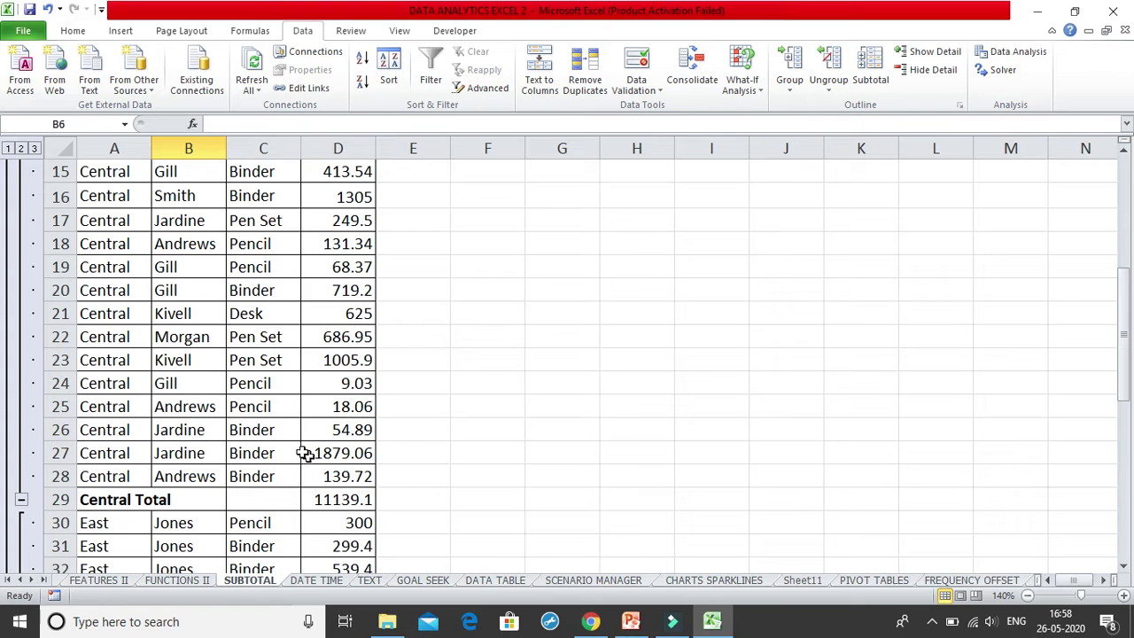
scroll(341, 460, up, 2)
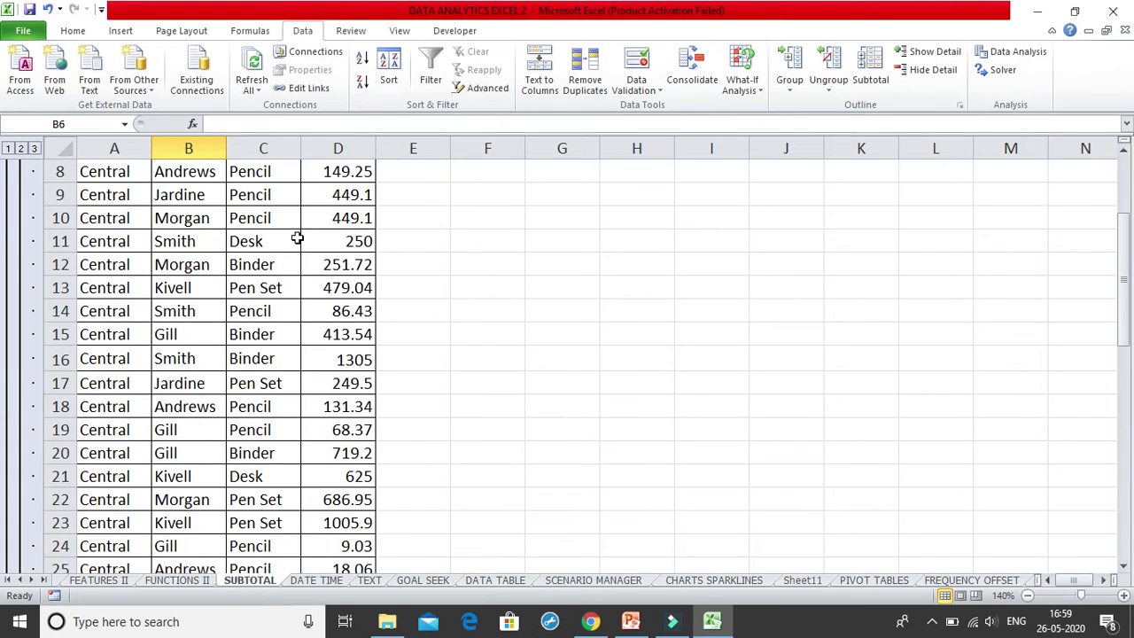
scroll(131, 285, up, 2)
scroll(141, 324, down, 9)
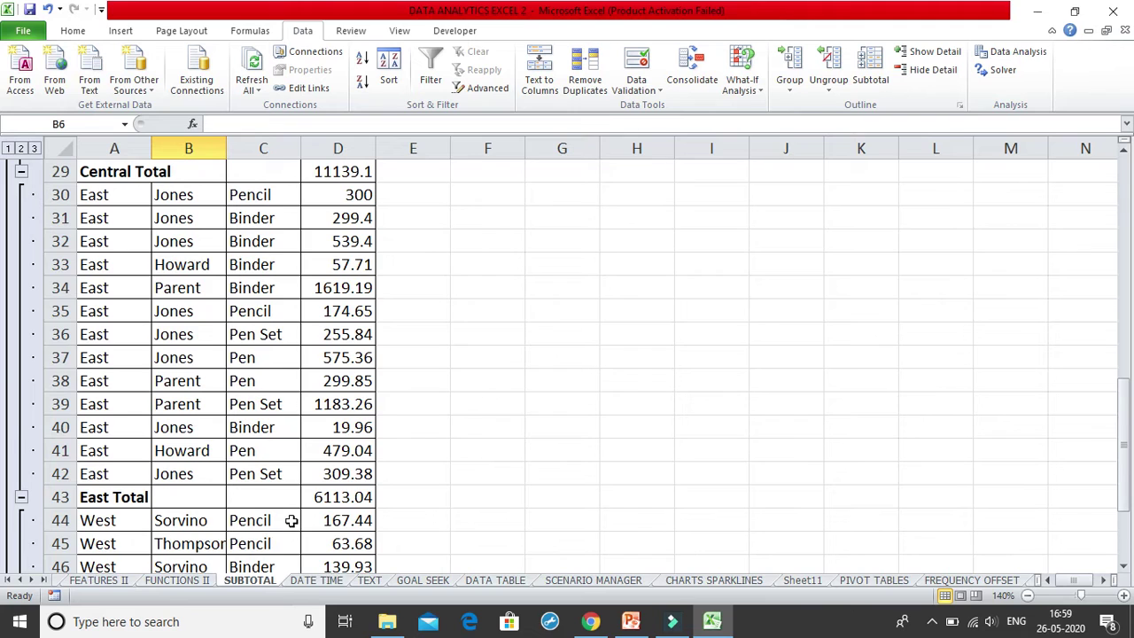
scroll(291, 521, down, 2)
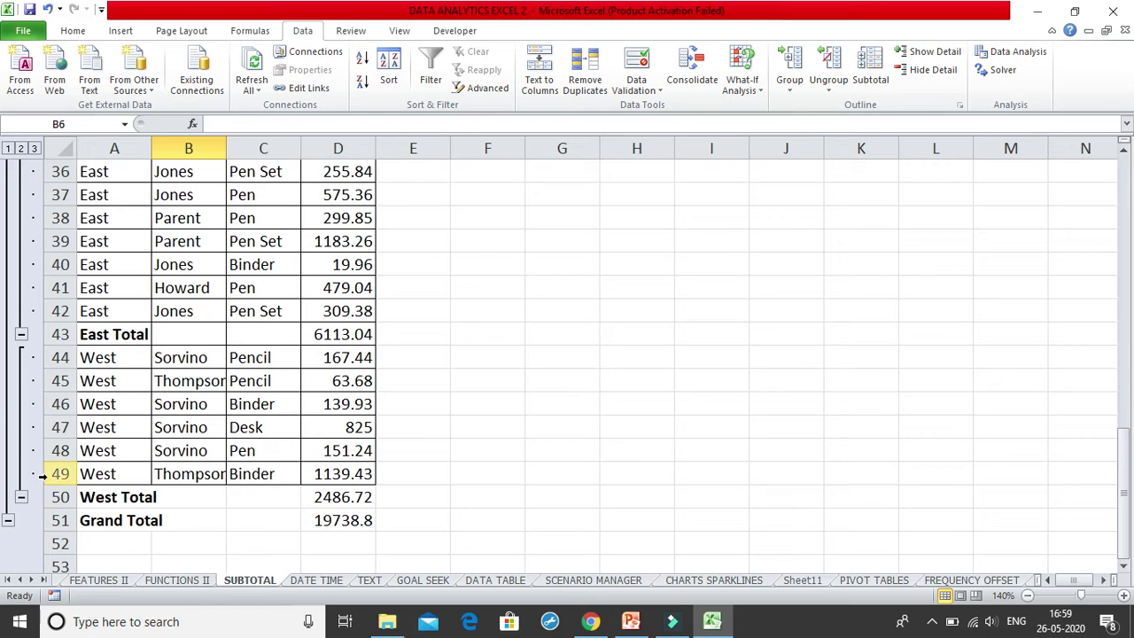
scroll(26, 416, up, 9)
scroll(22, 343, up, 3)
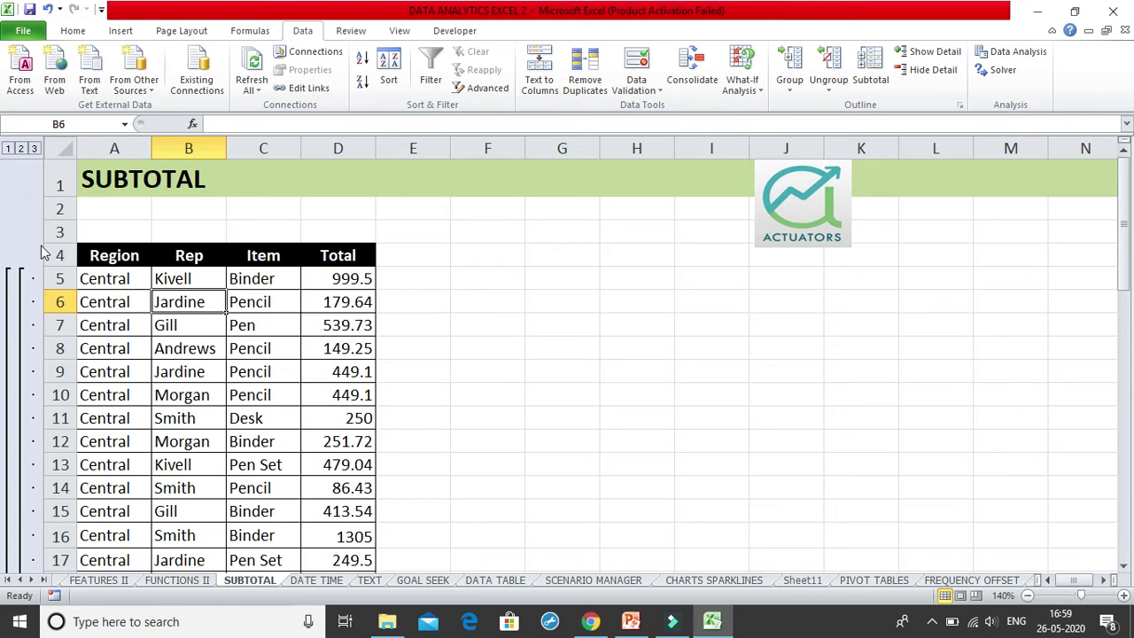
scroll(42, 248, down, 9)
scroll(195, 456, down, 2)
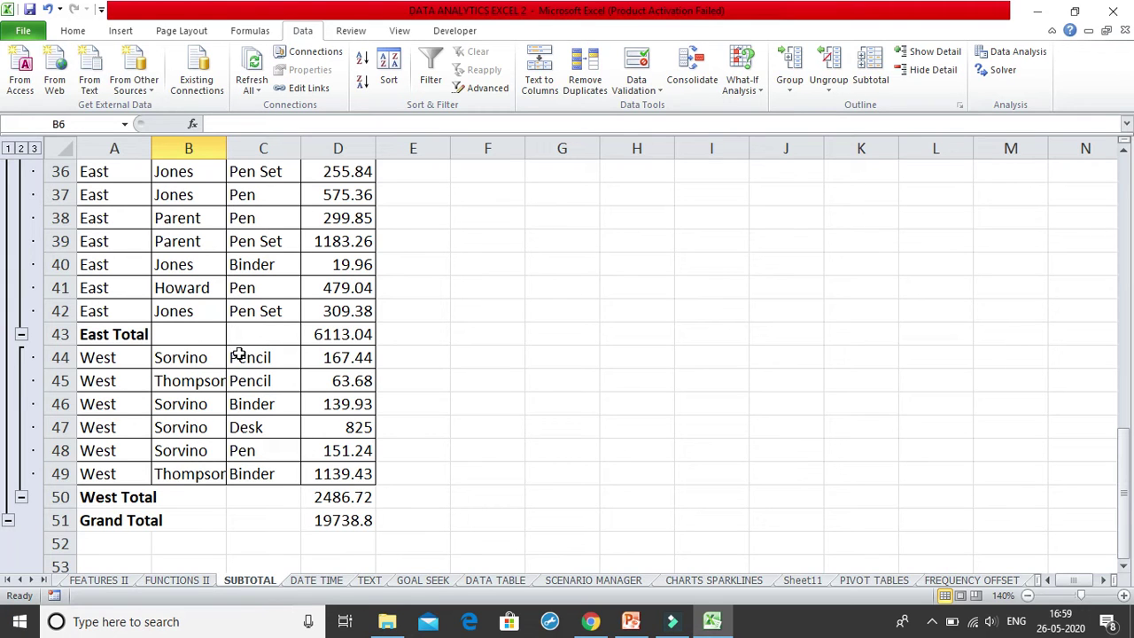
scroll(241, 341, up, 5)
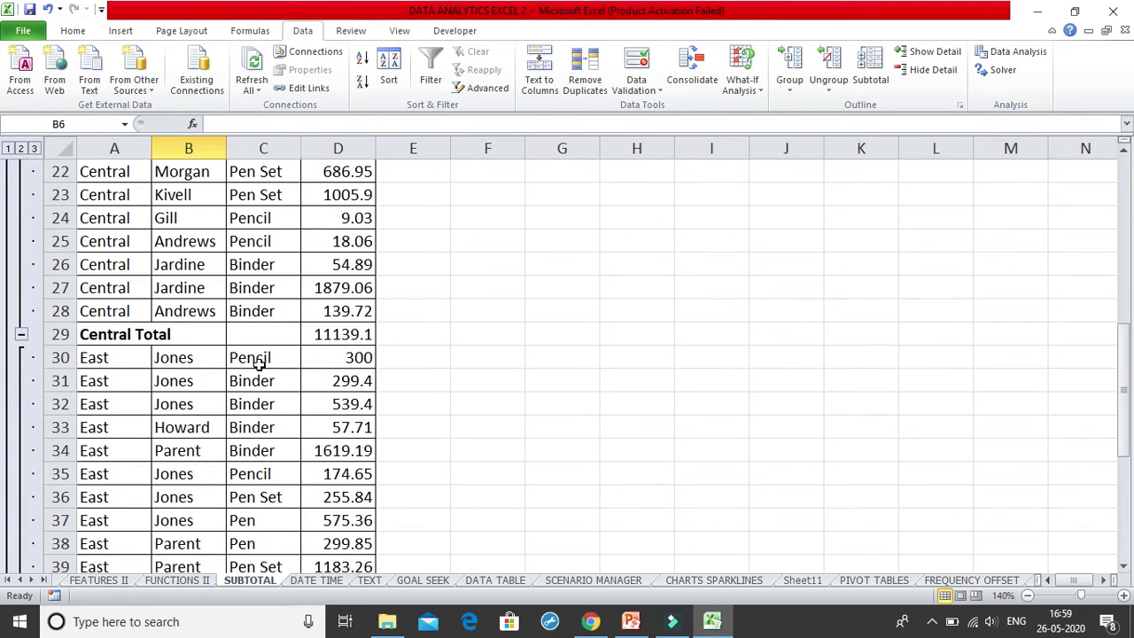
scroll(254, 361, up, 5)
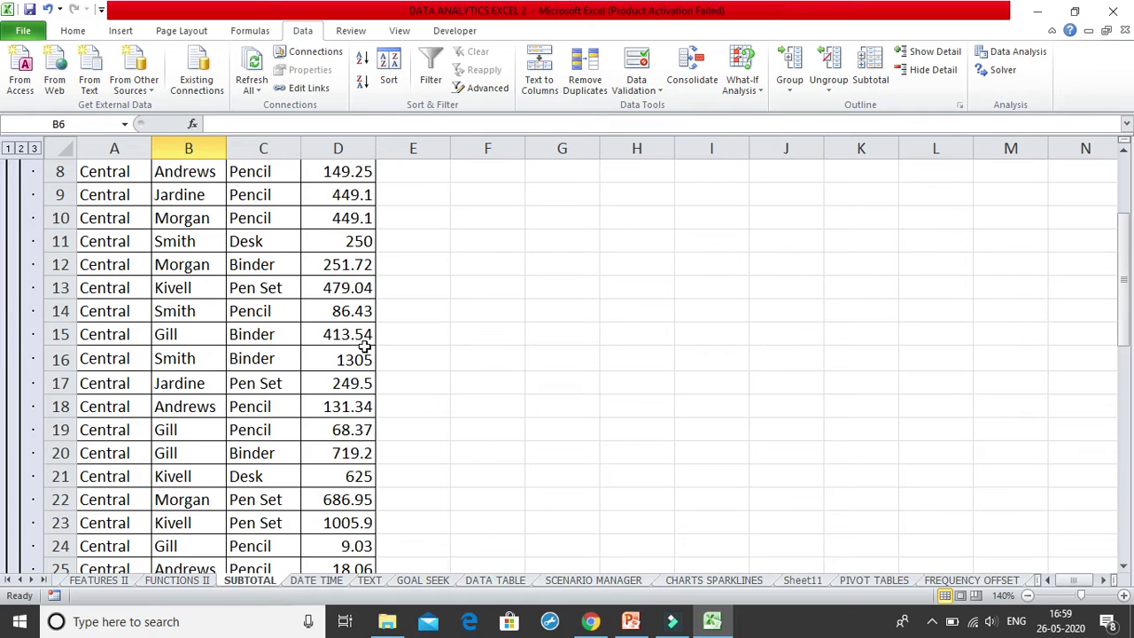
scroll(221, 305, down, 7)
scroll(78, 259, up, 5)
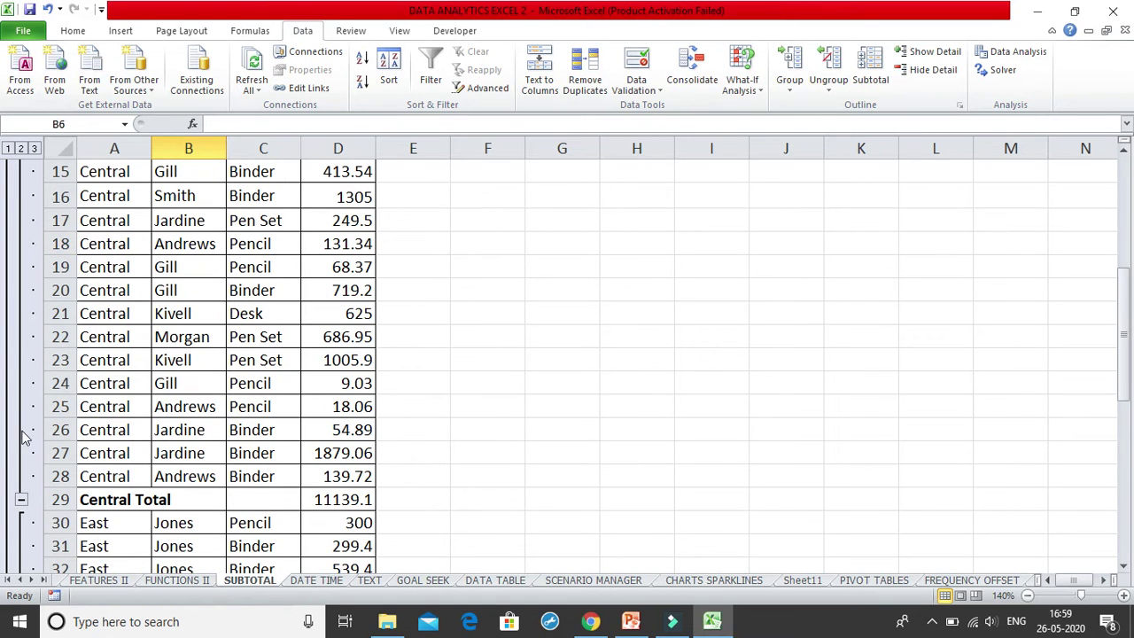
click(22, 498)
scroll(36, 501, down, 2)
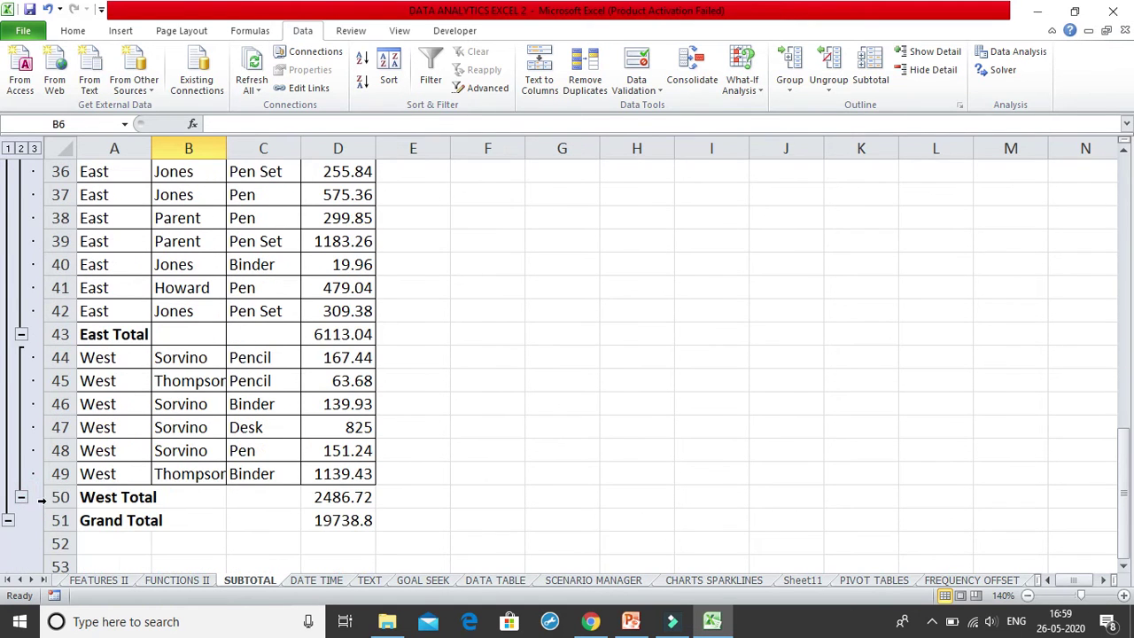
click(21, 334)
scroll(60, 321, up, 2)
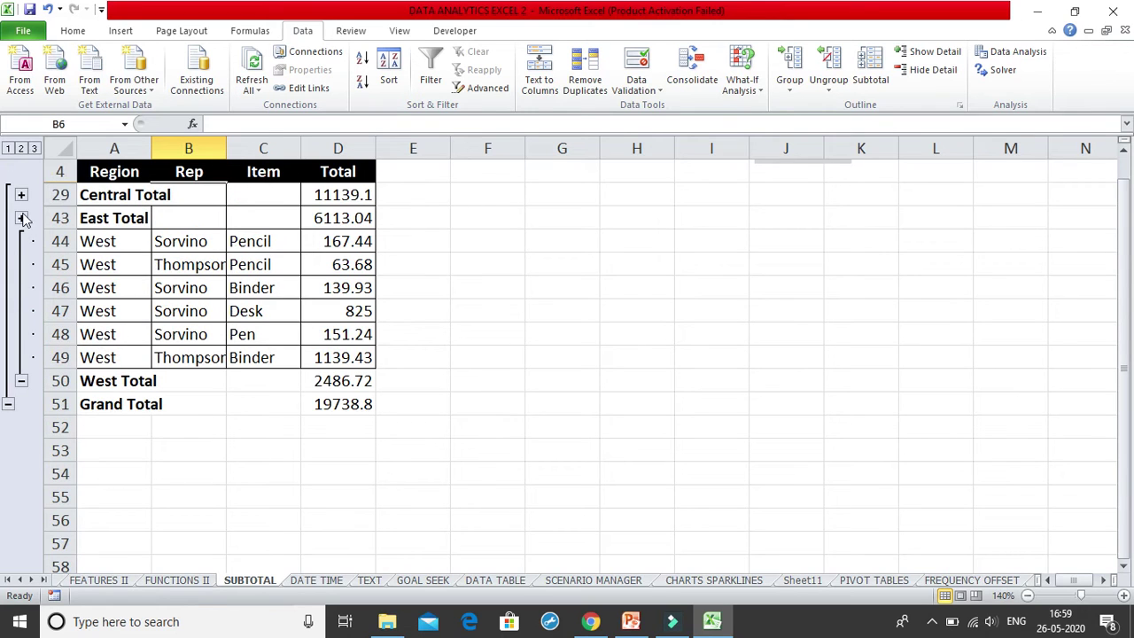
click(21, 380)
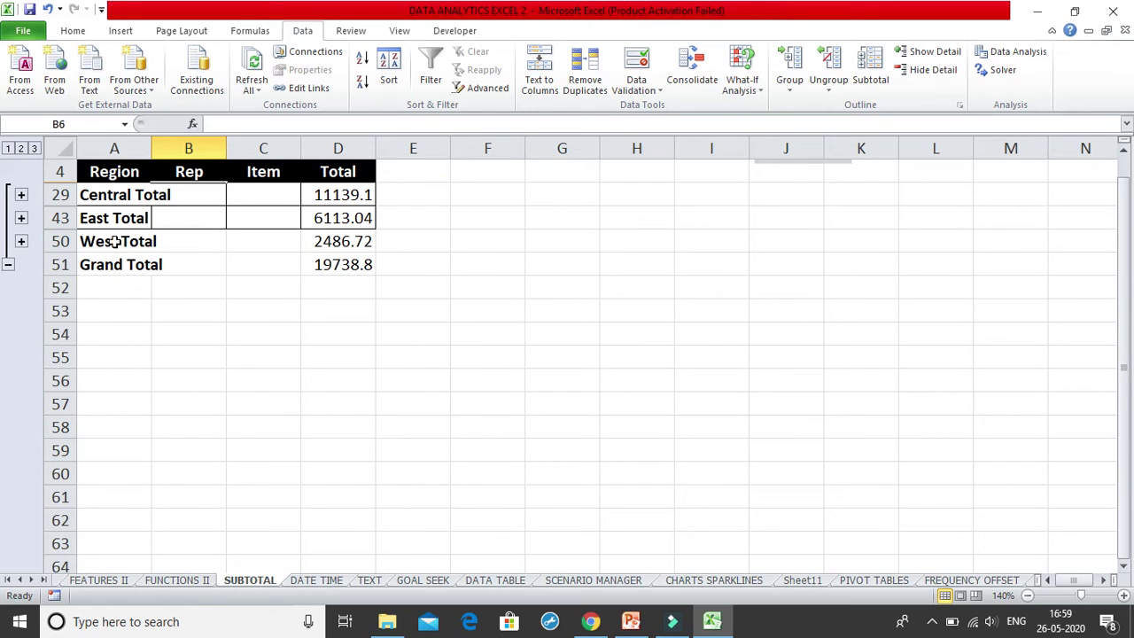
click(34, 148)
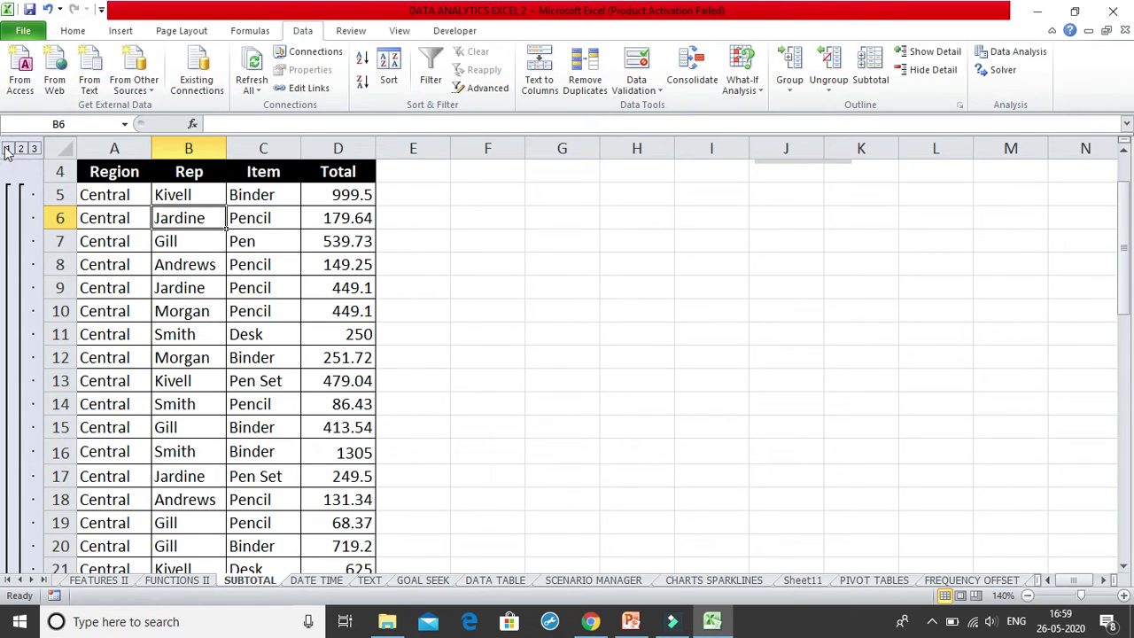
click(7, 149)
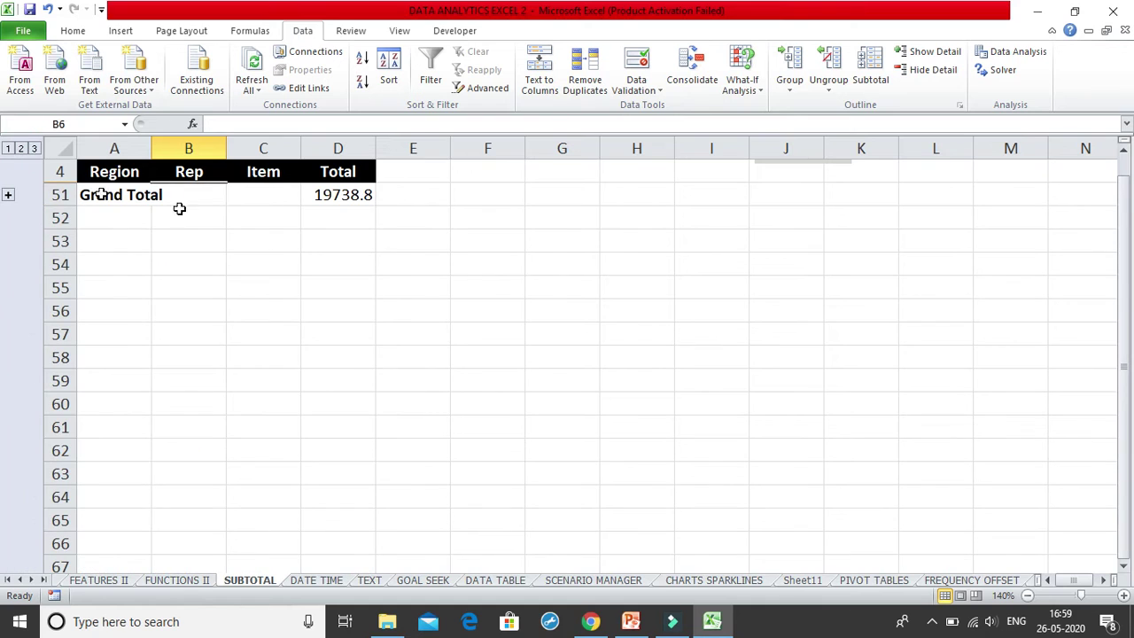
click(20, 148)
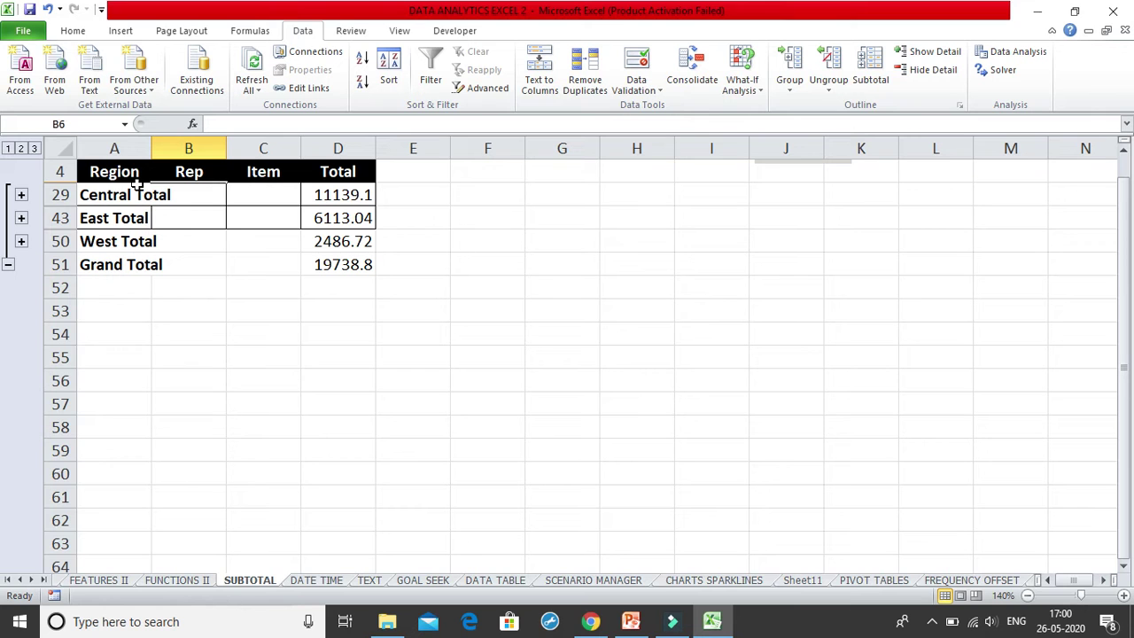
click(34, 148)
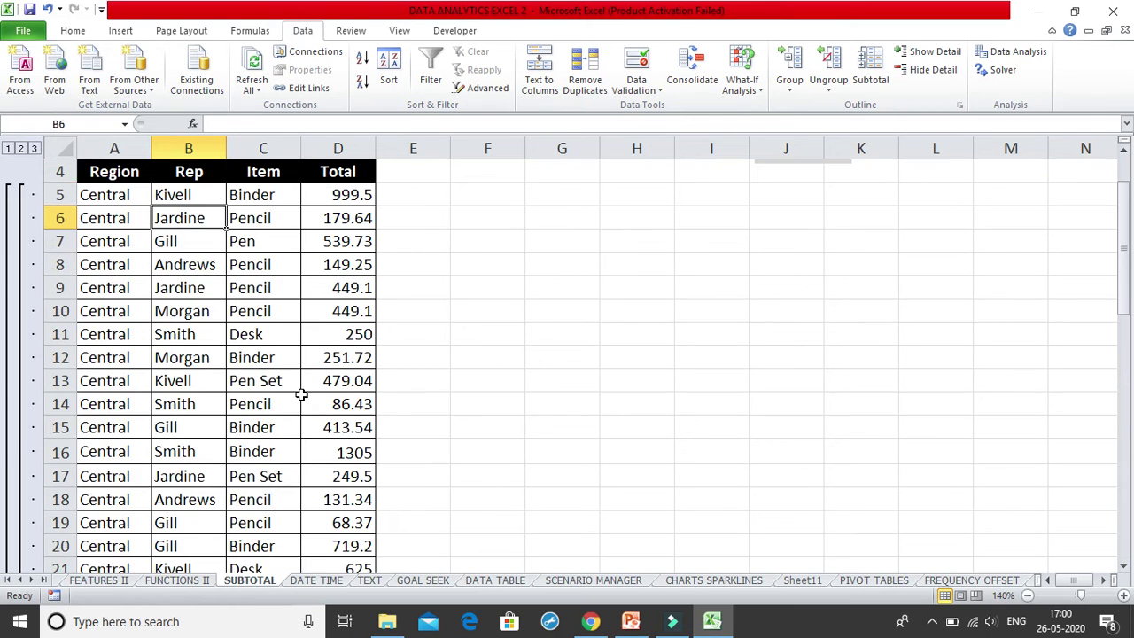
scroll(299, 401, down, 5)
scroll(299, 401, down, 7)
scroll(293, 390, up, 13)
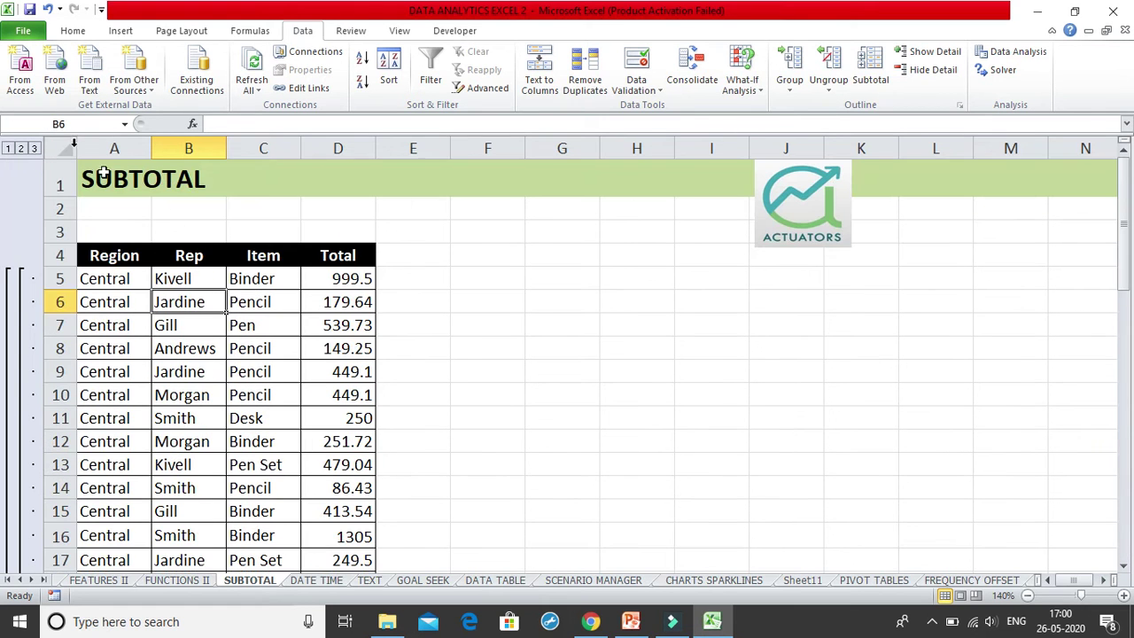
click(21, 148)
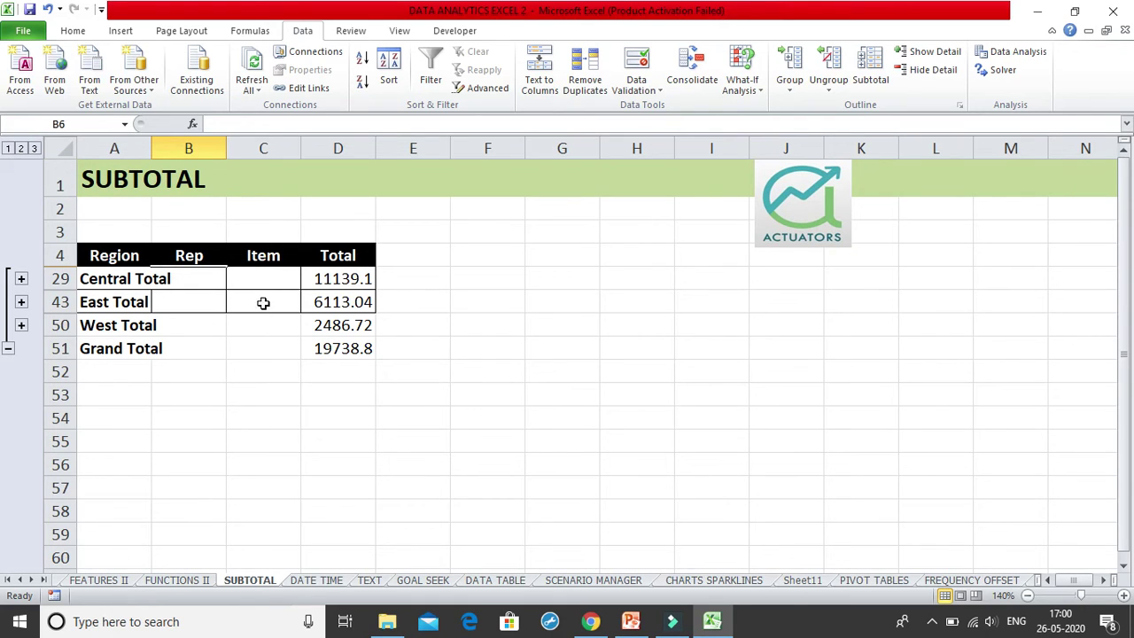
drag(313, 278, 345, 353)
click(418, 341)
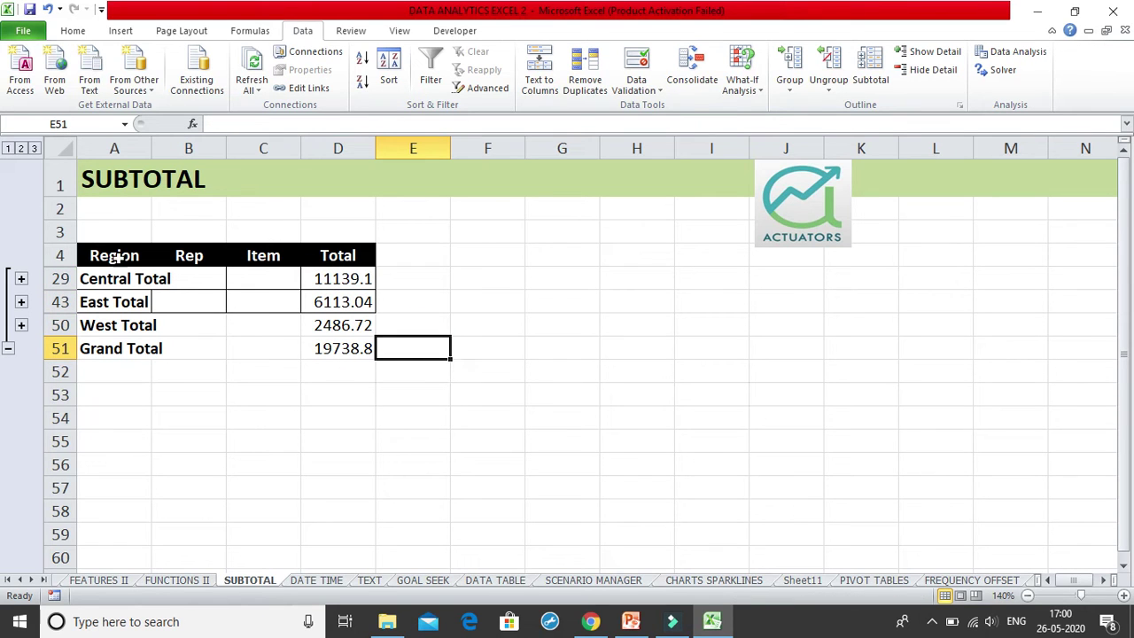
click(34, 149)
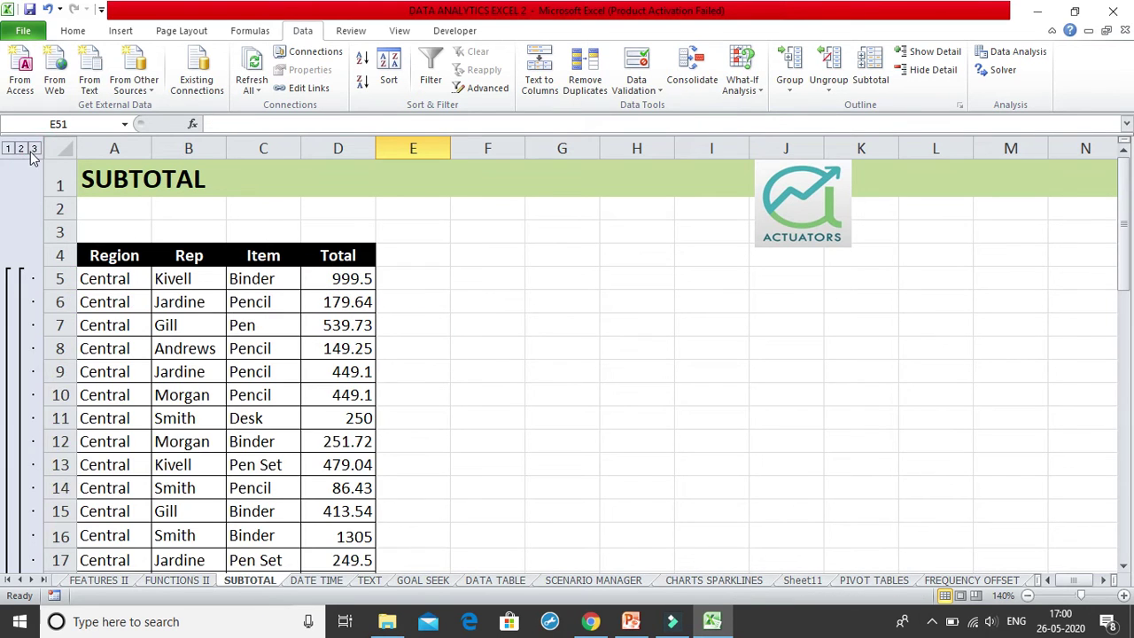
scroll(67, 183, down, 12)
scroll(190, 228, up, 12)
scroll(253, 274, down, 19)
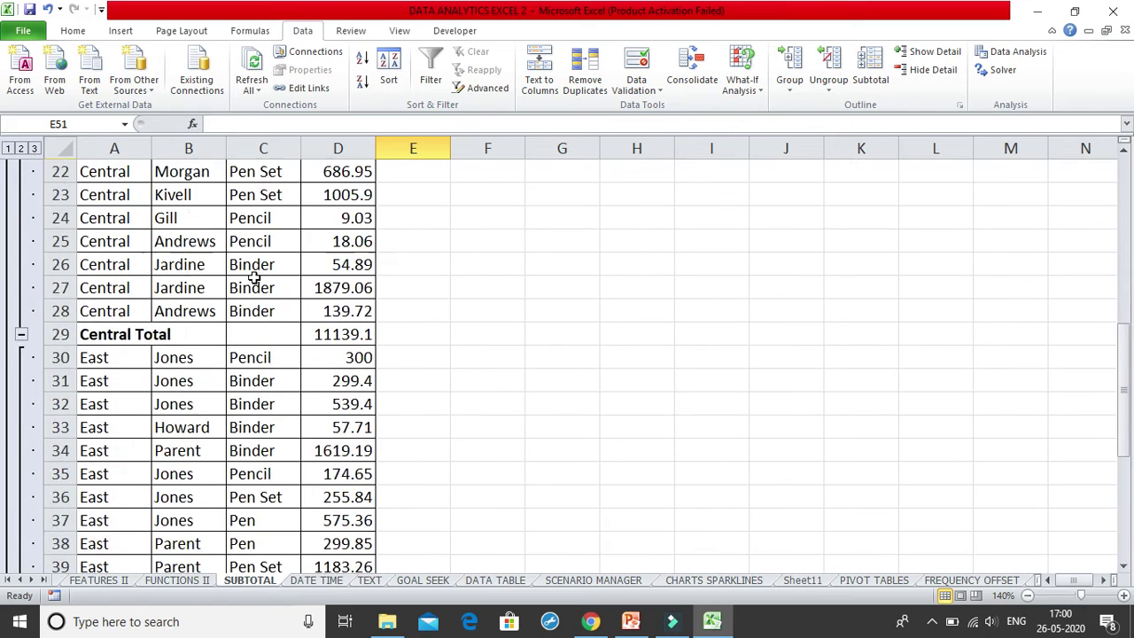
scroll(254, 277, up, 5)
scroll(253, 273, up, 14)
click(193, 323)
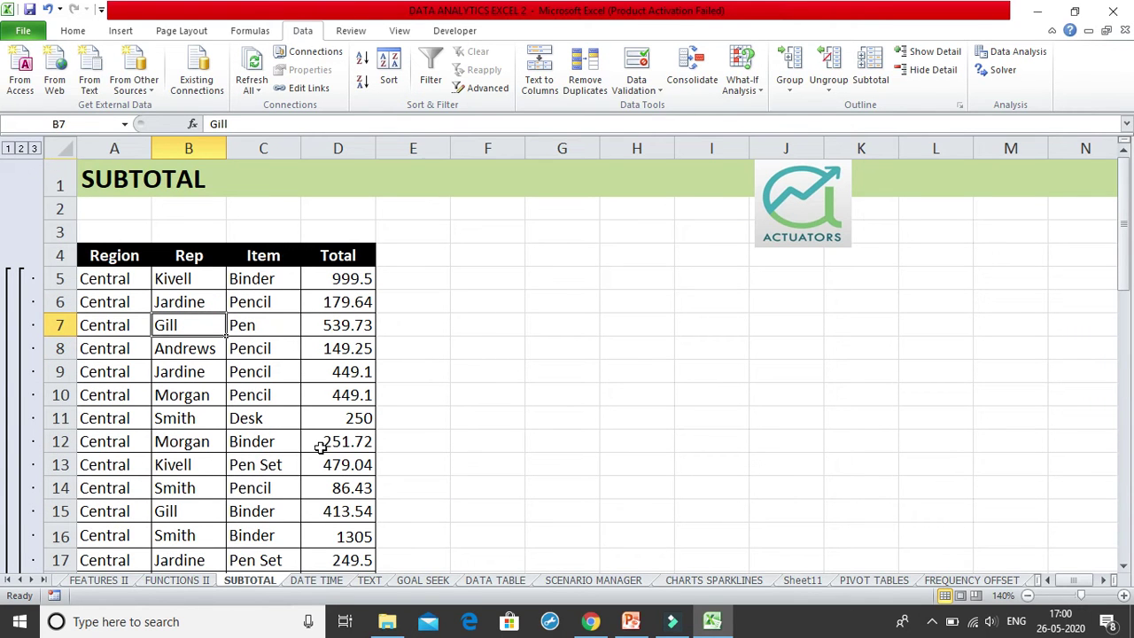
click(870, 62)
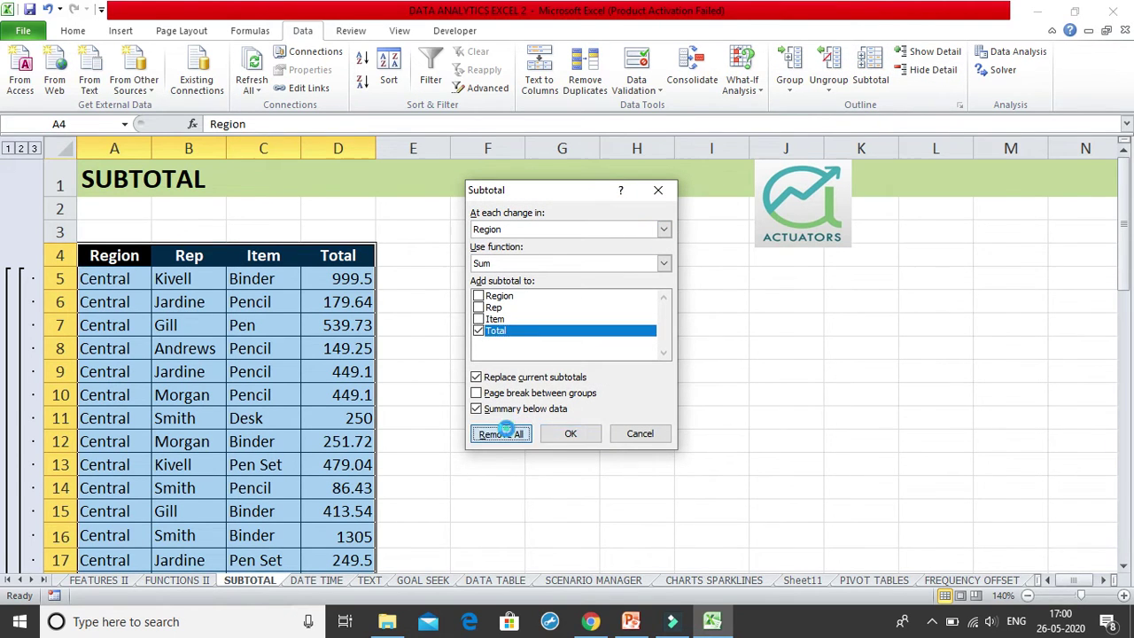
Remove all Region subtotals and select cell C5 in the Item column
click(512, 433)
click(248, 278)
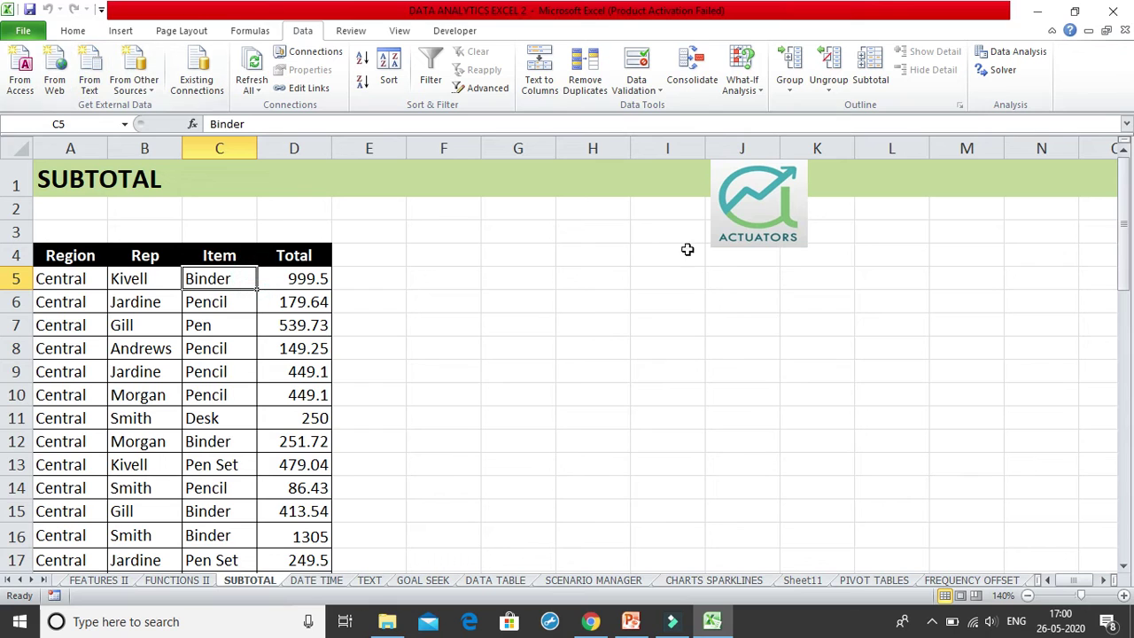
click(72, 30)
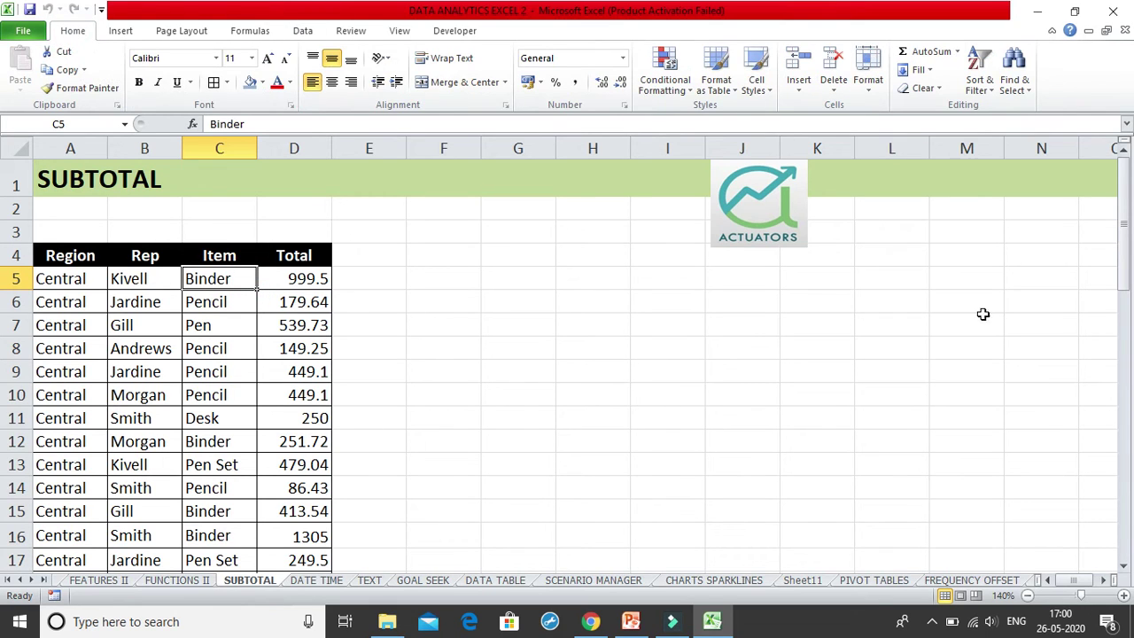
Sort by Item A to Z, checking the order Binder, Desk, Pen, Pen Set, Pencil
click(980, 82)
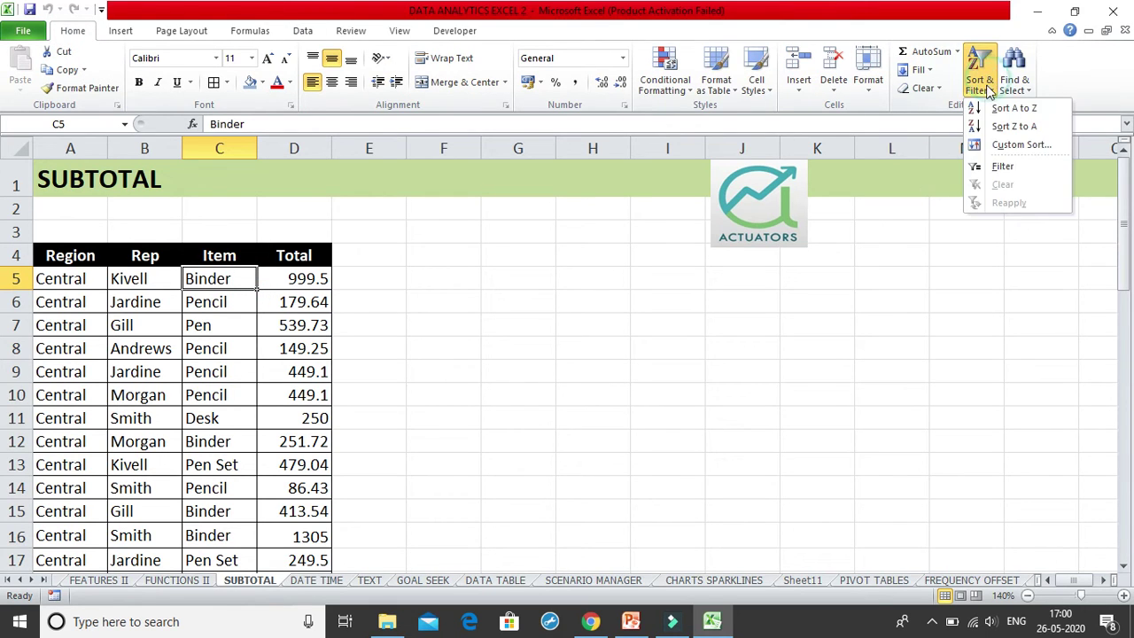
click(1013, 110)
scroll(269, 286, down, 2)
scroll(257, 270, up, 2)
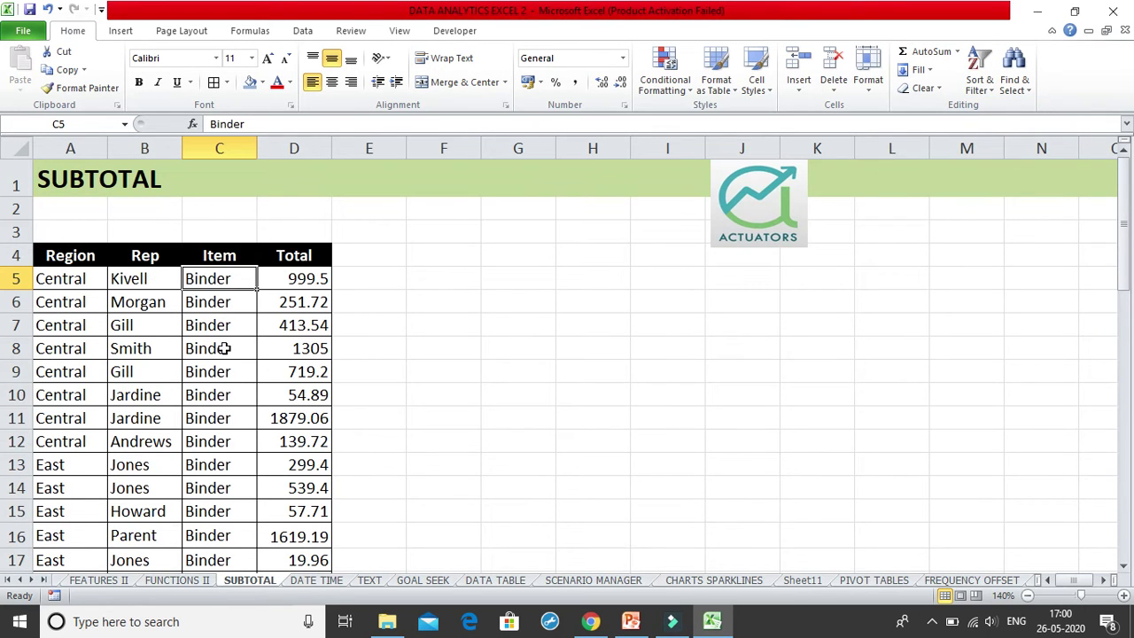
scroll(223, 347, down, 5)
scroll(223, 347, down, 7)
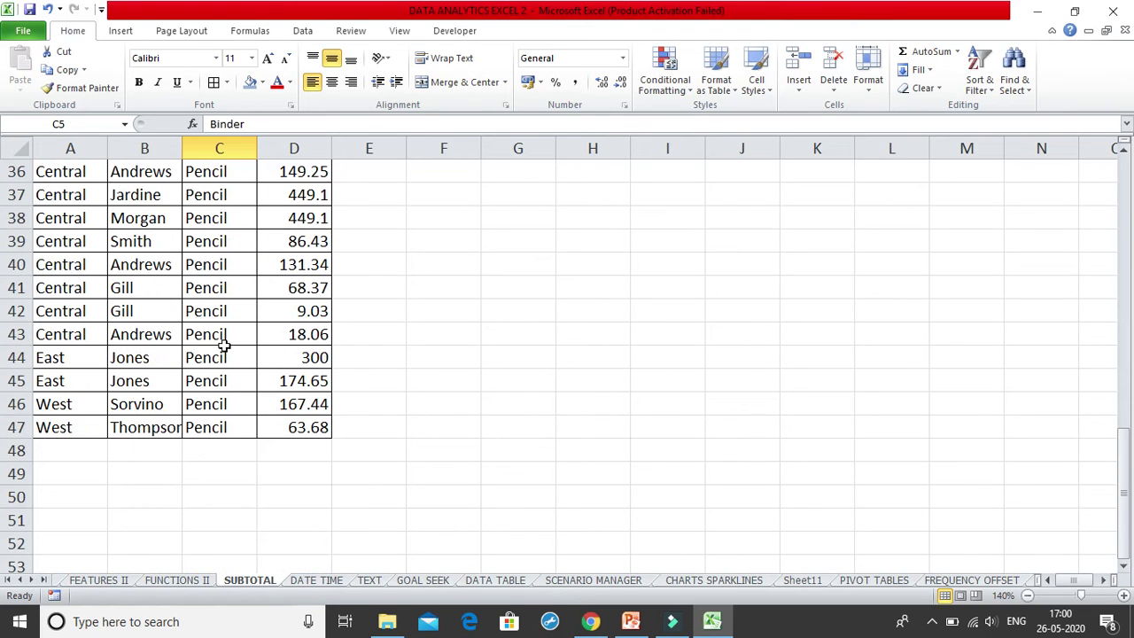
scroll(221, 367, up, 12)
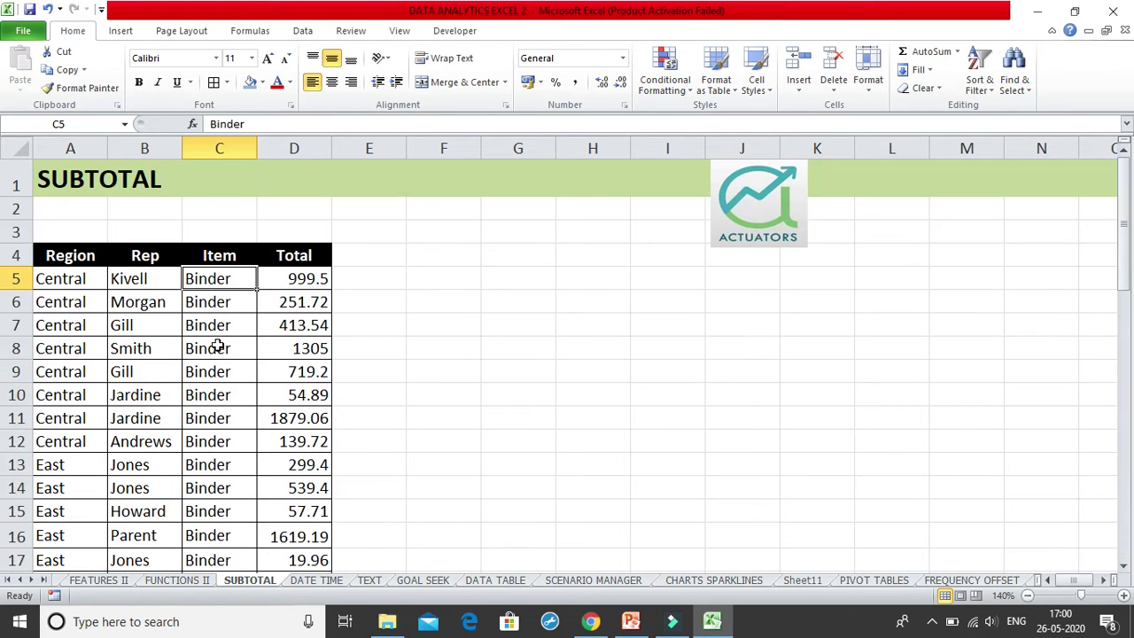
scroll(212, 292, down, 7)
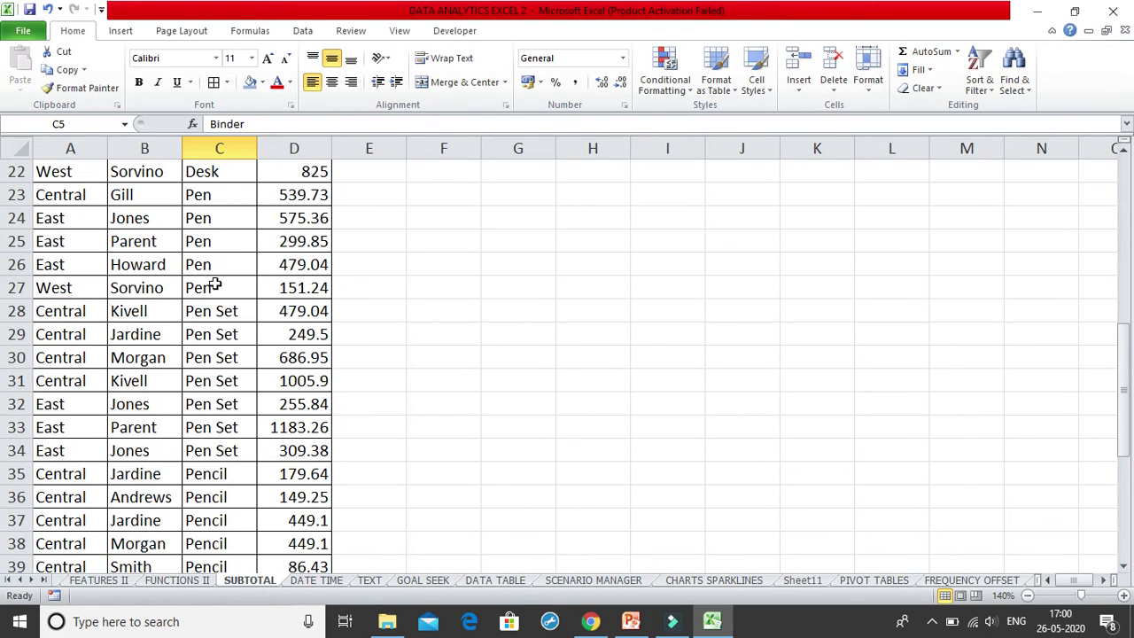
scroll(232, 328, down, 5)
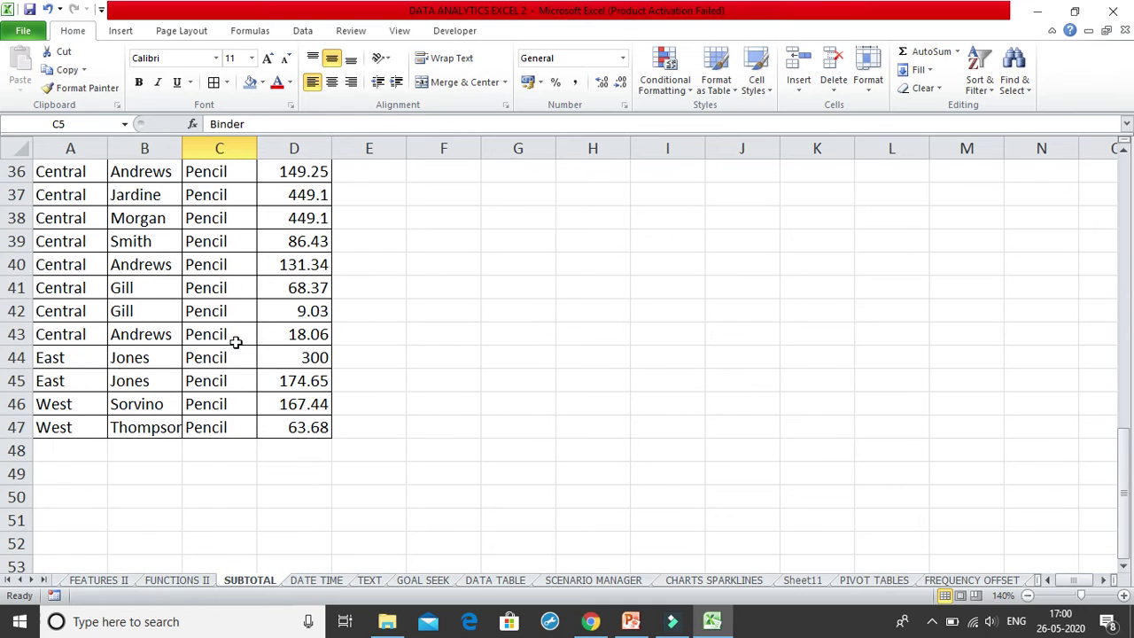
scroll(213, 274, up, 12)
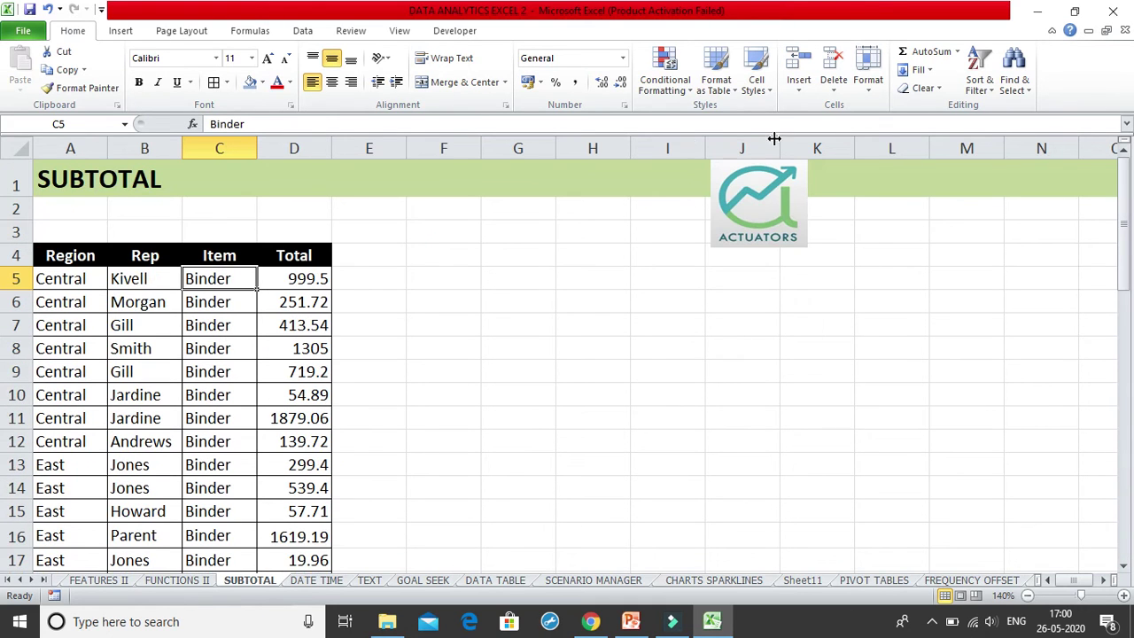
Add Count subtotals of Total per Item, with page breaks and summaries above the data
click(301, 32)
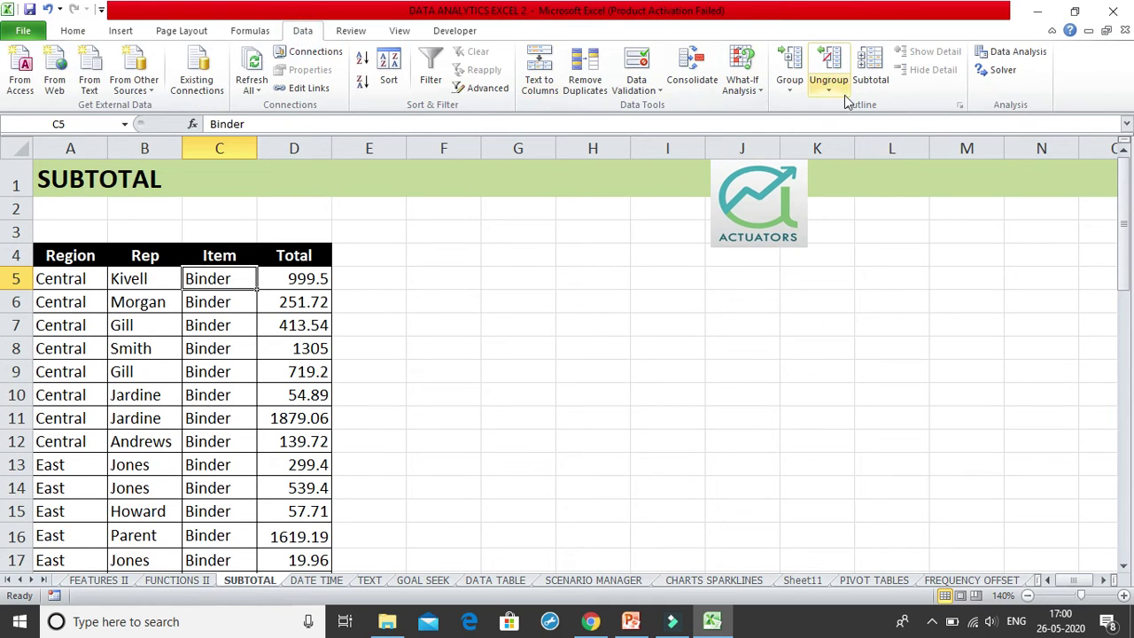
click(869, 84)
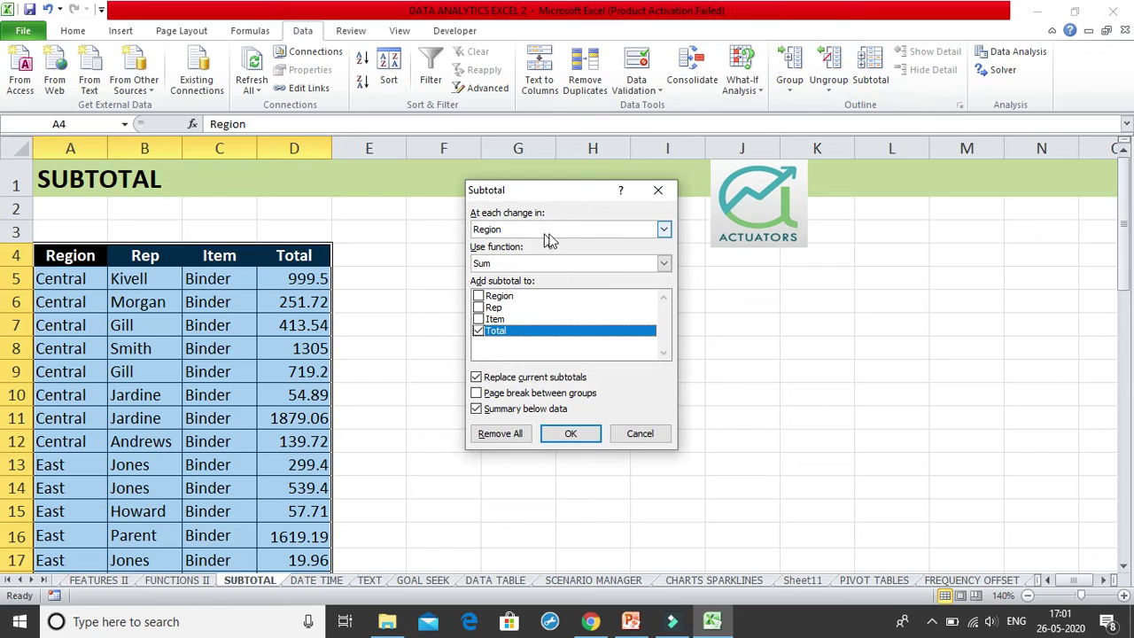
click(664, 229)
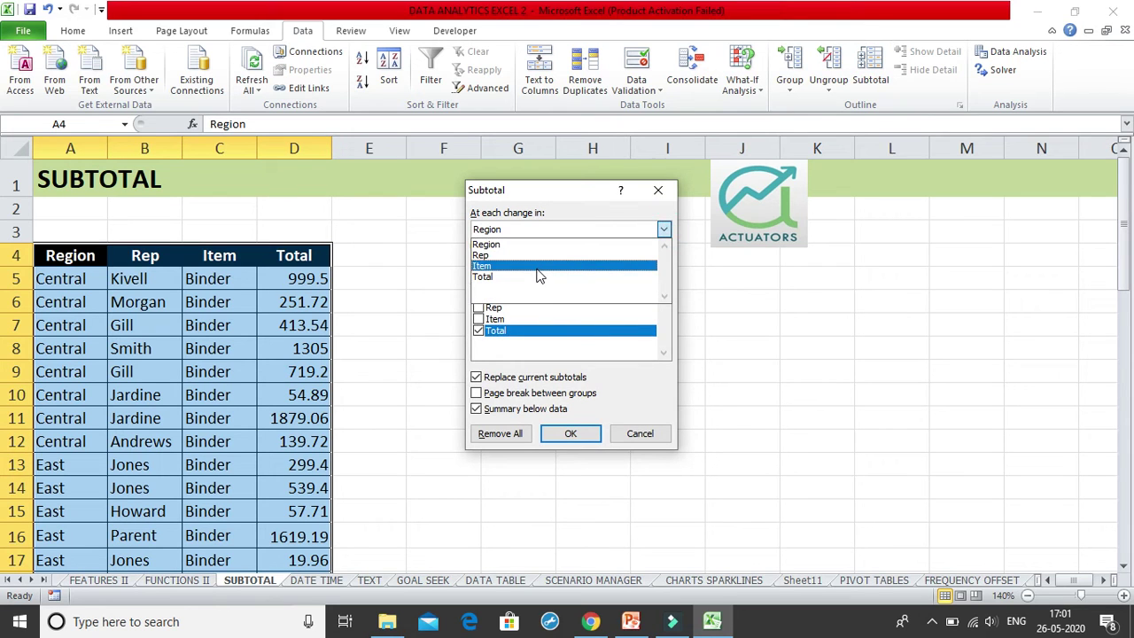
click(538, 266)
click(663, 264)
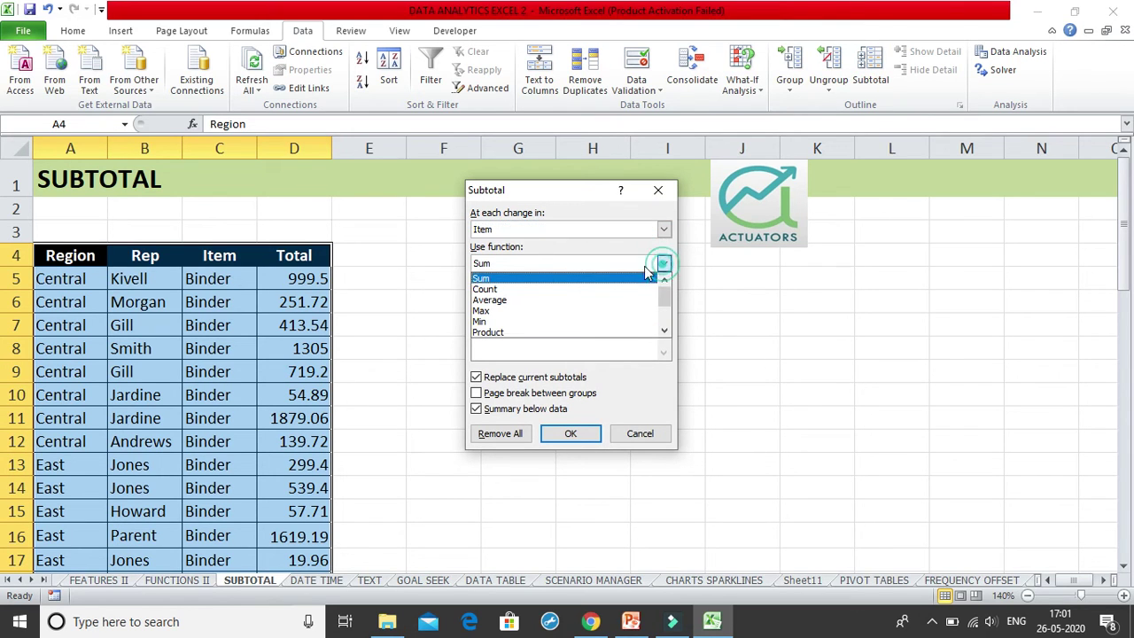
click(536, 290)
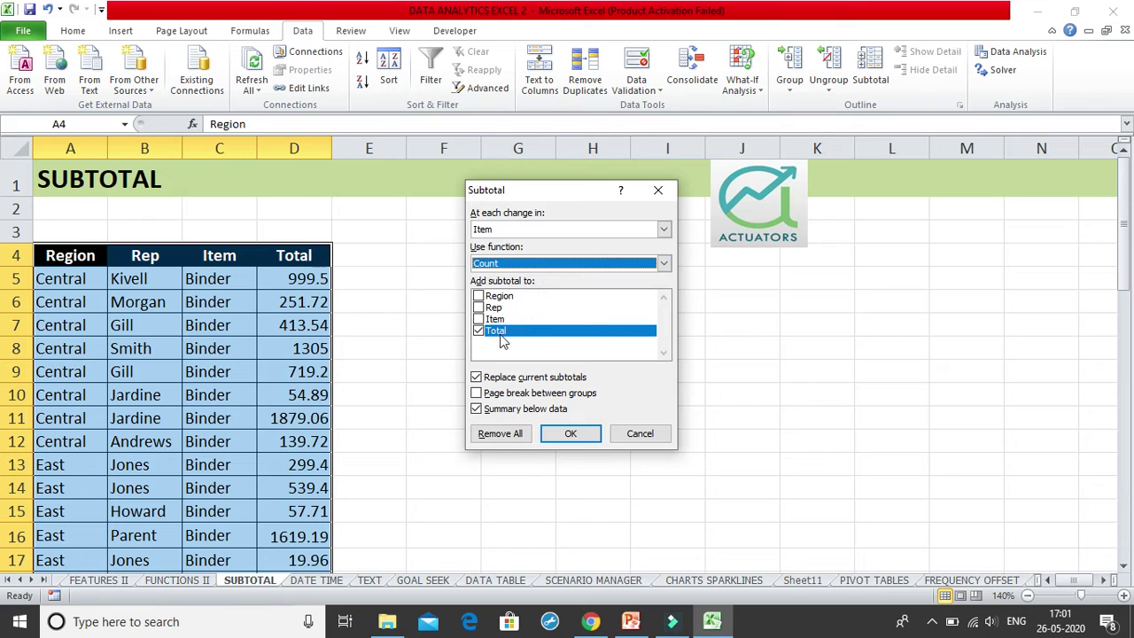
click(475, 407)
click(478, 394)
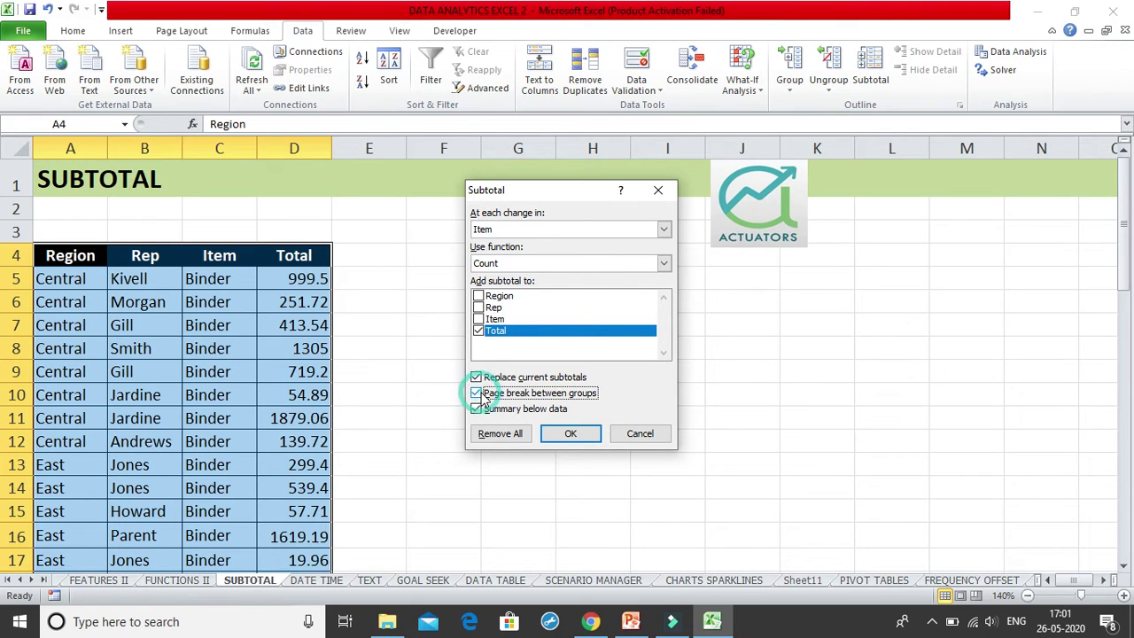
click(479, 410)
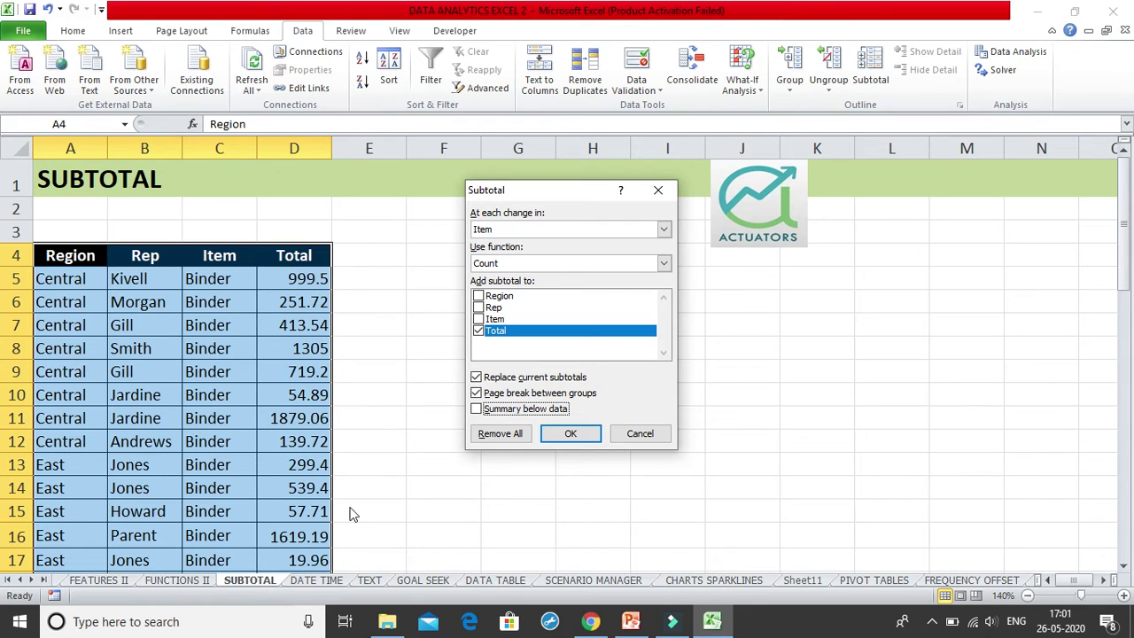
click(475, 410)
click(569, 434)
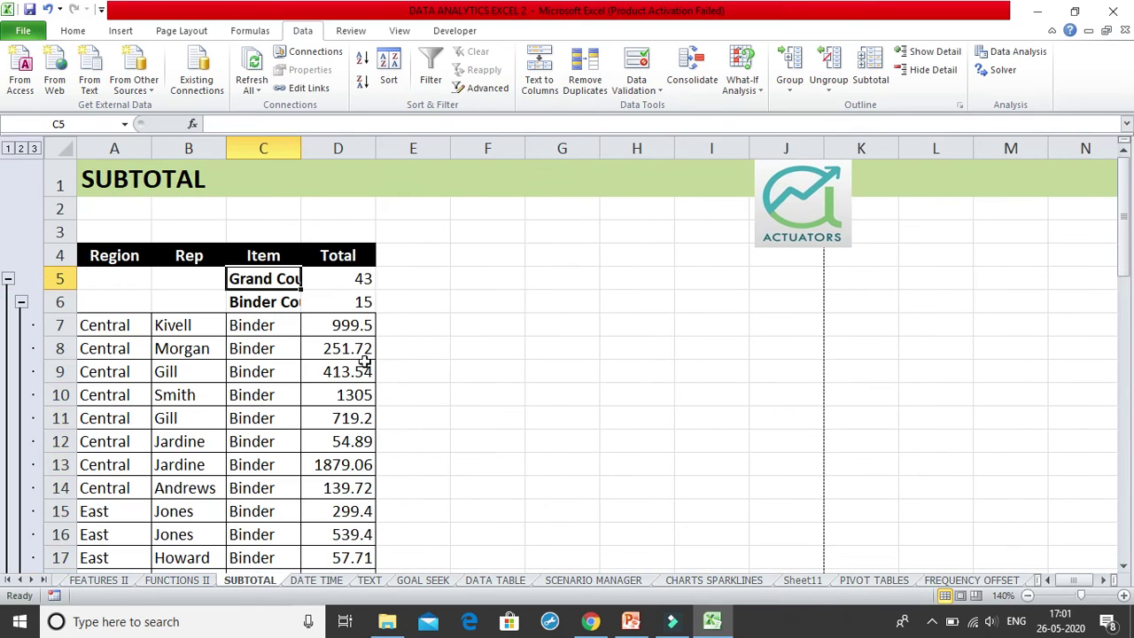
Autofit column C so the count labels show in full, then review the counted list
double_click(301, 148)
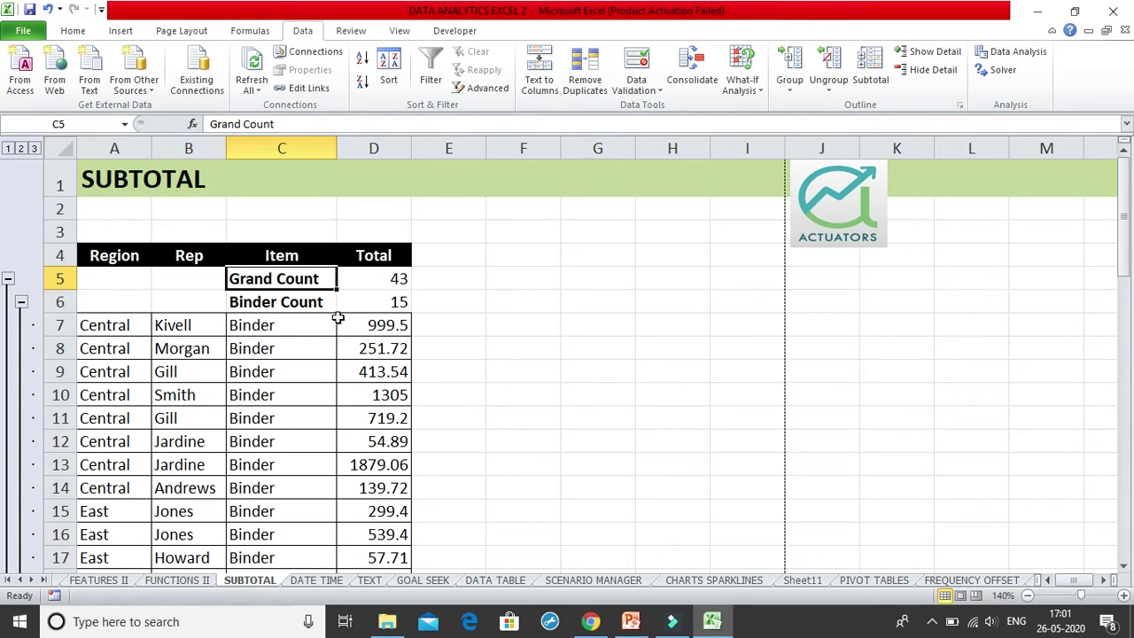
scroll(375, 298, down, 2)
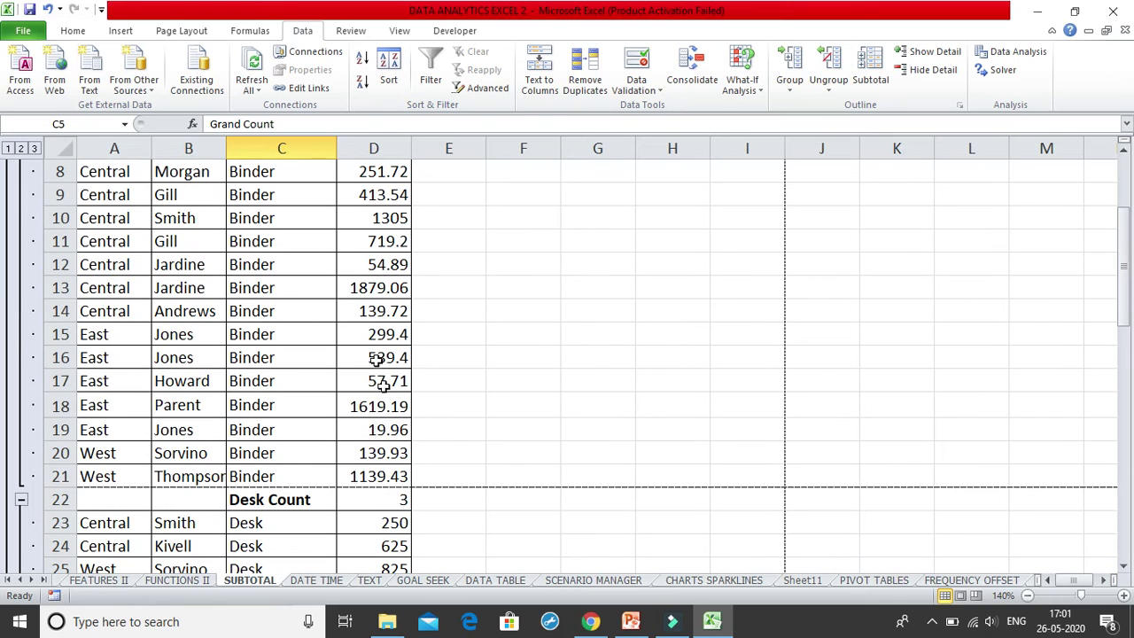
scroll(384, 405, down, 2)
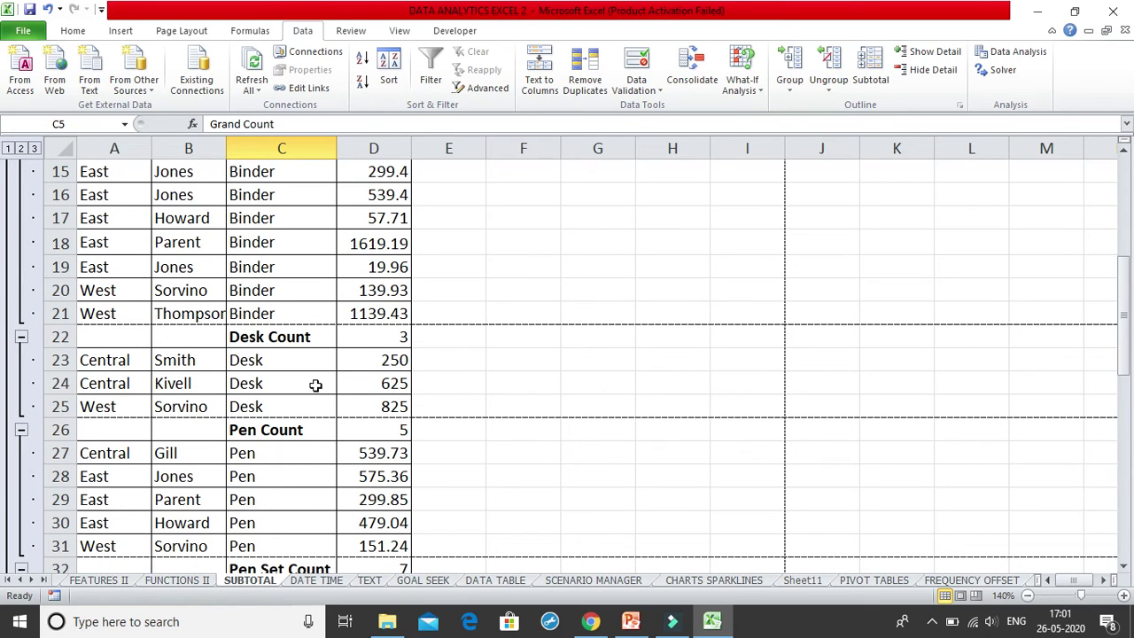
scroll(306, 379, down, 2)
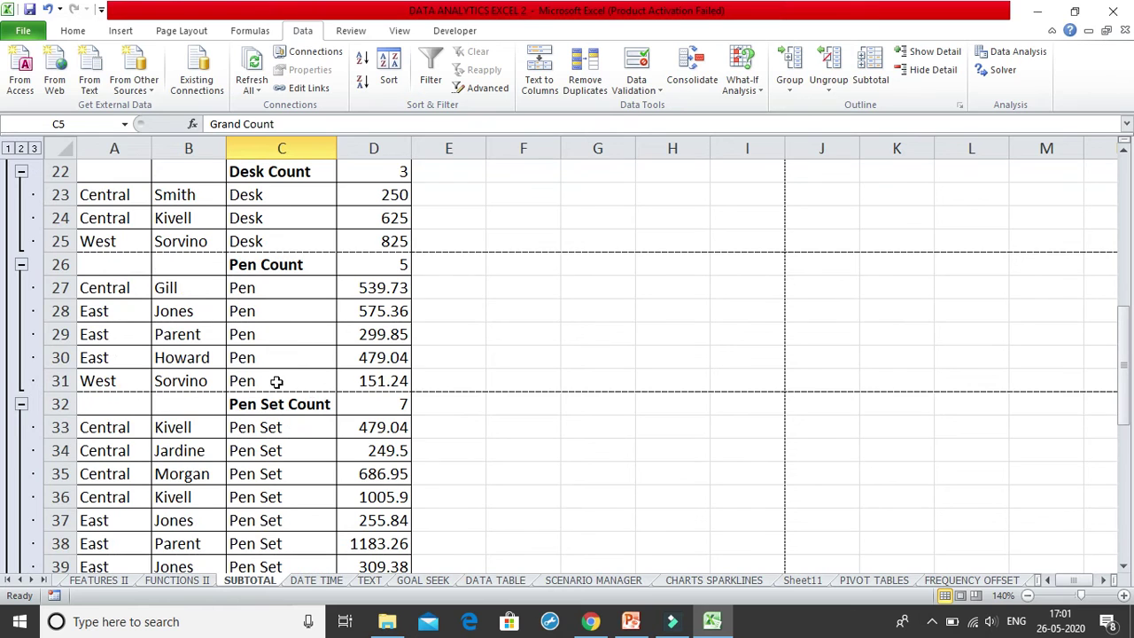
scroll(277, 380, down, 4)
scroll(333, 357, down, 4)
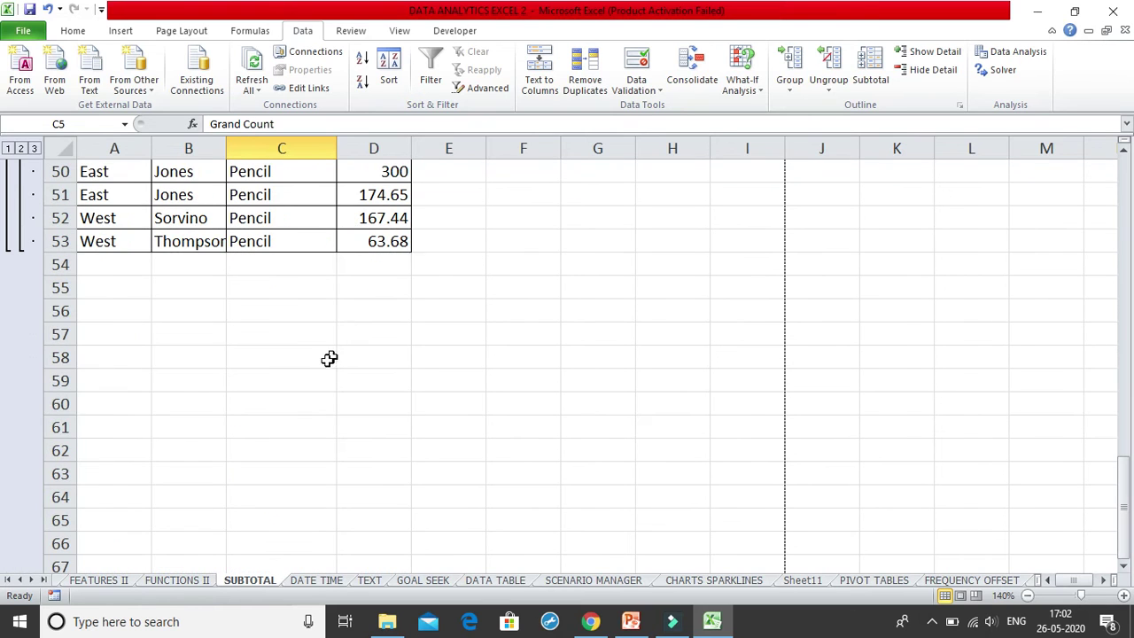
scroll(314, 370, up, 12)
scroll(313, 371, up, 2)
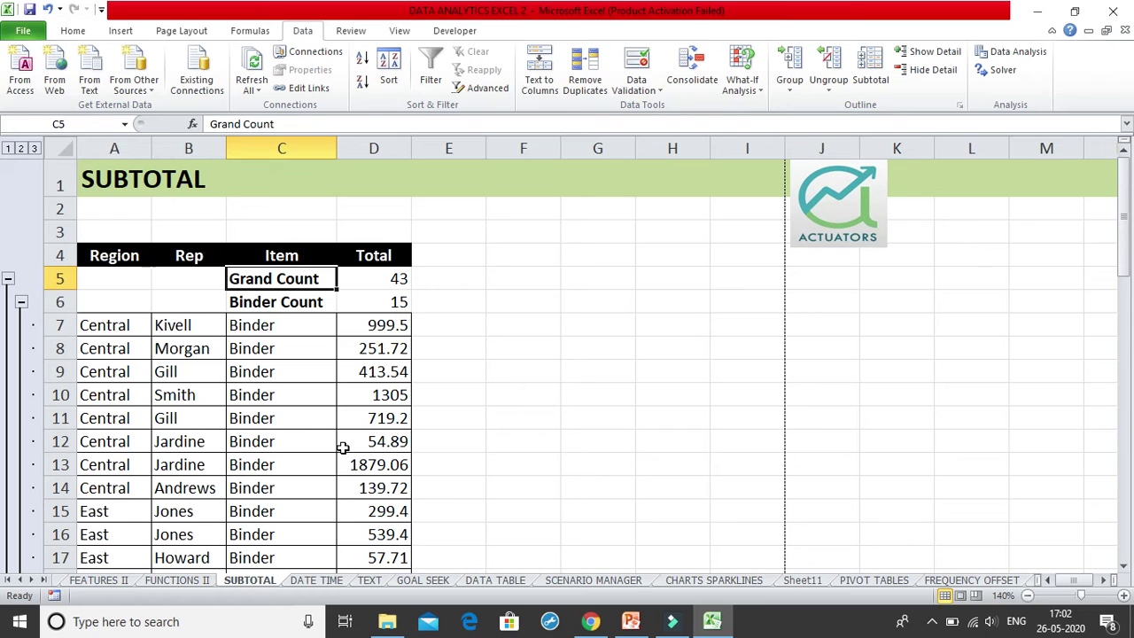
scroll(343, 446, down, 2)
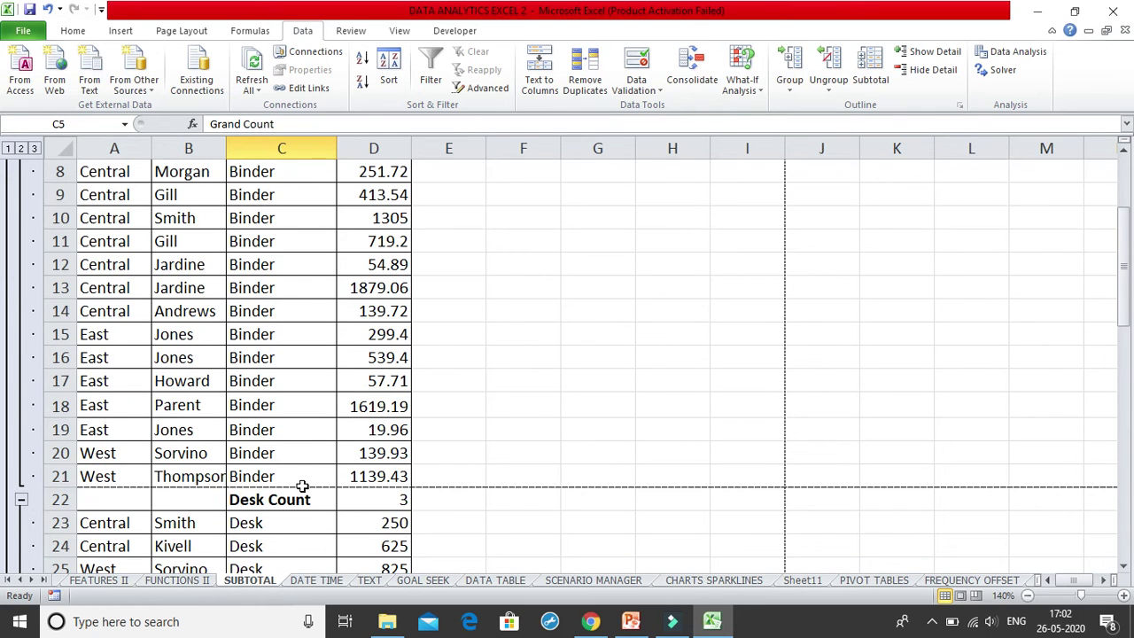
scroll(302, 486, up, 2)
scroll(296, 310, down, 2)
scroll(295, 309, down, 2)
scroll(312, 384, down, 2)
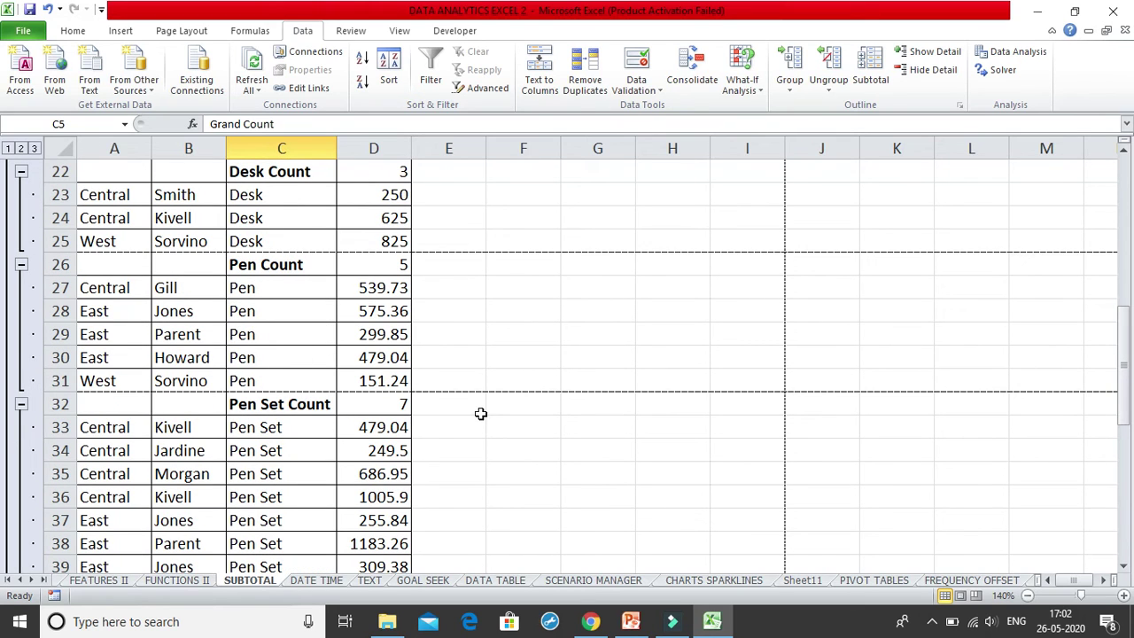
scroll(478, 419, up, 7)
scroll(479, 420, down, 2)
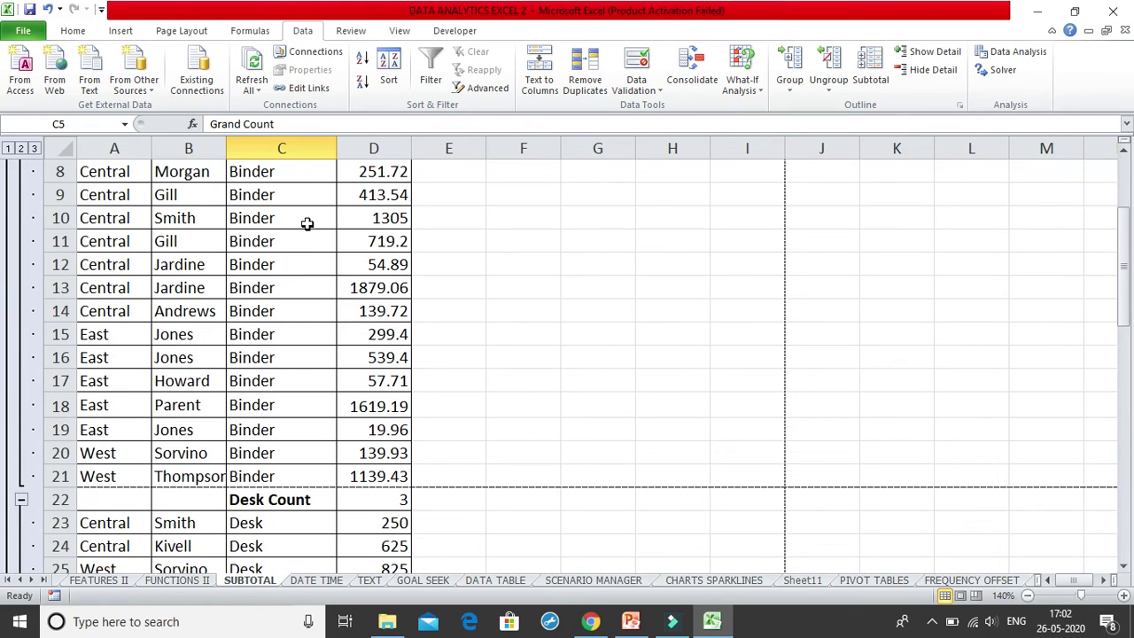
scroll(319, 433, up, 3)
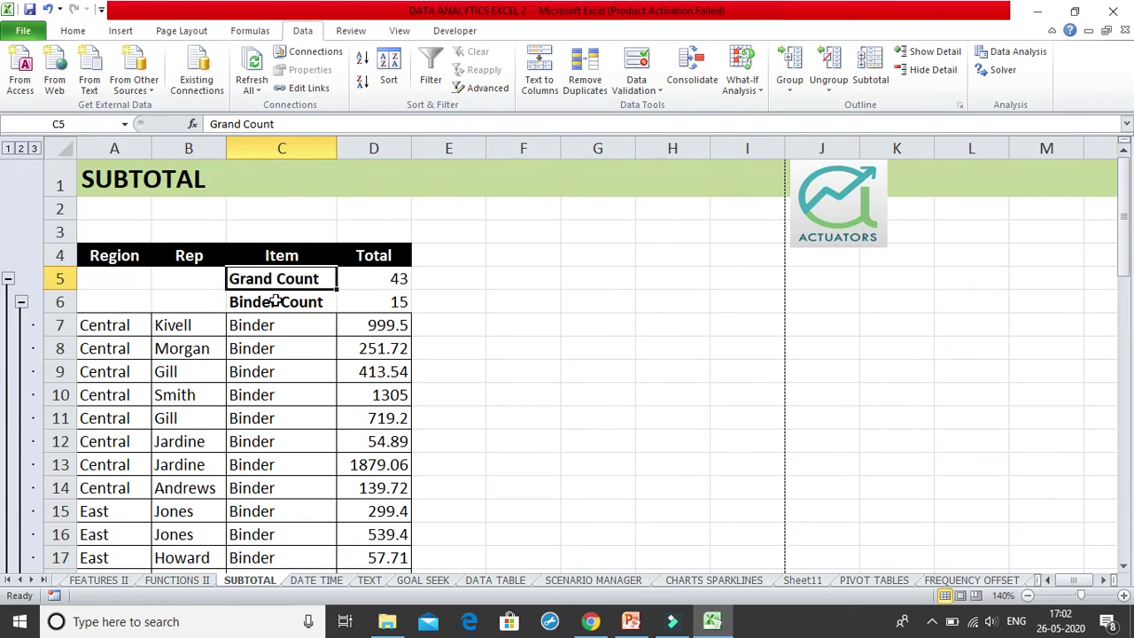
scroll(276, 301, down, 2)
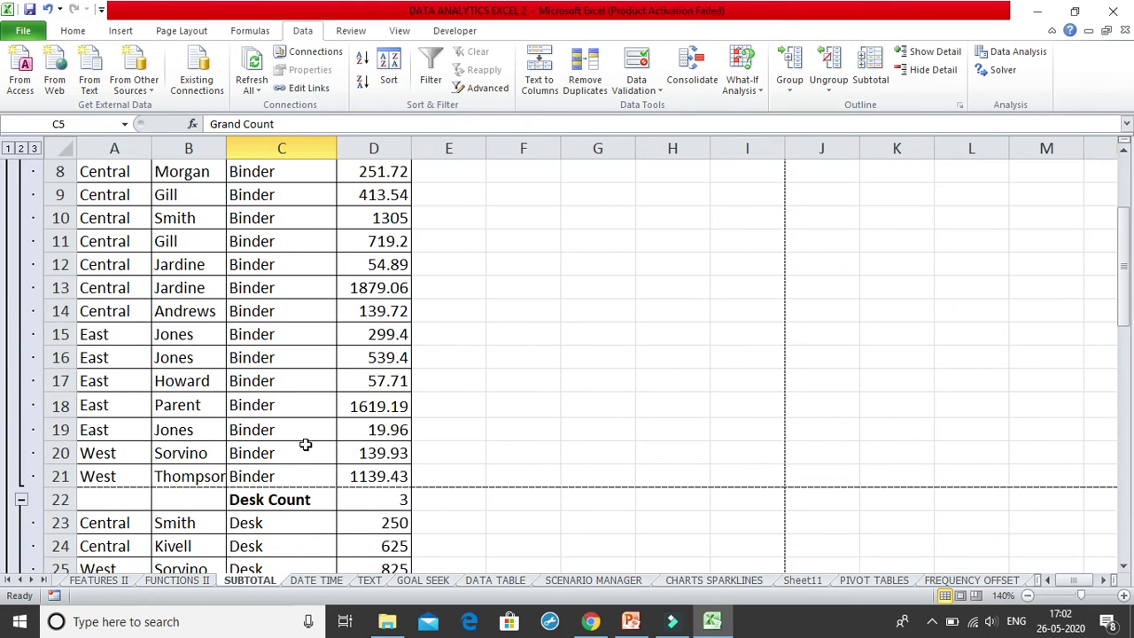
scroll(304, 469, down, 2)
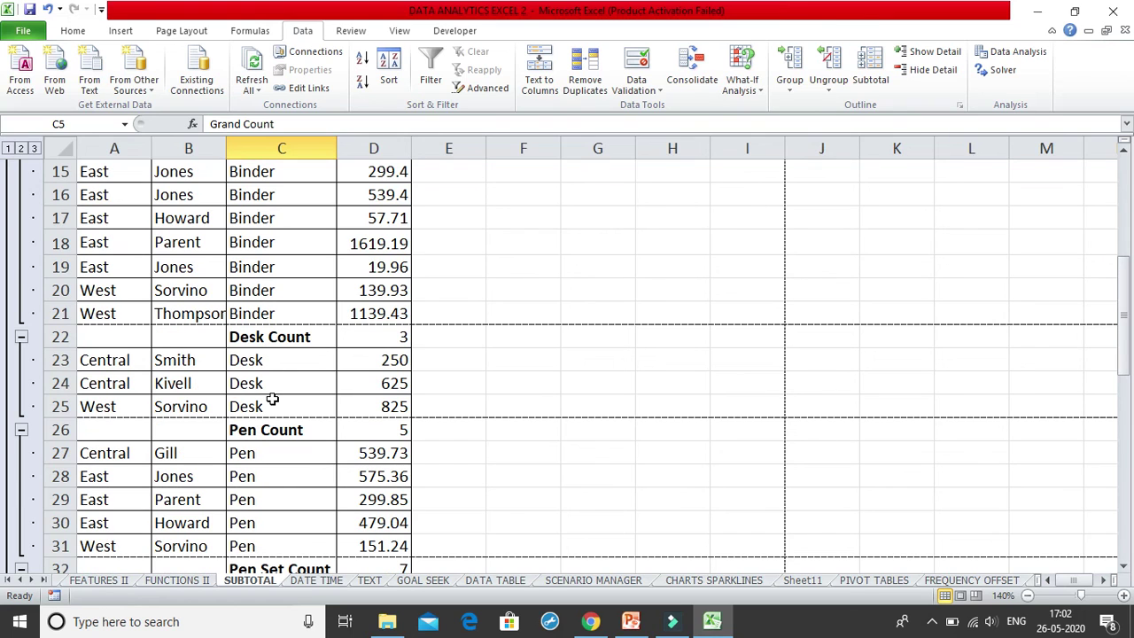
scroll(290, 442, down, 2)
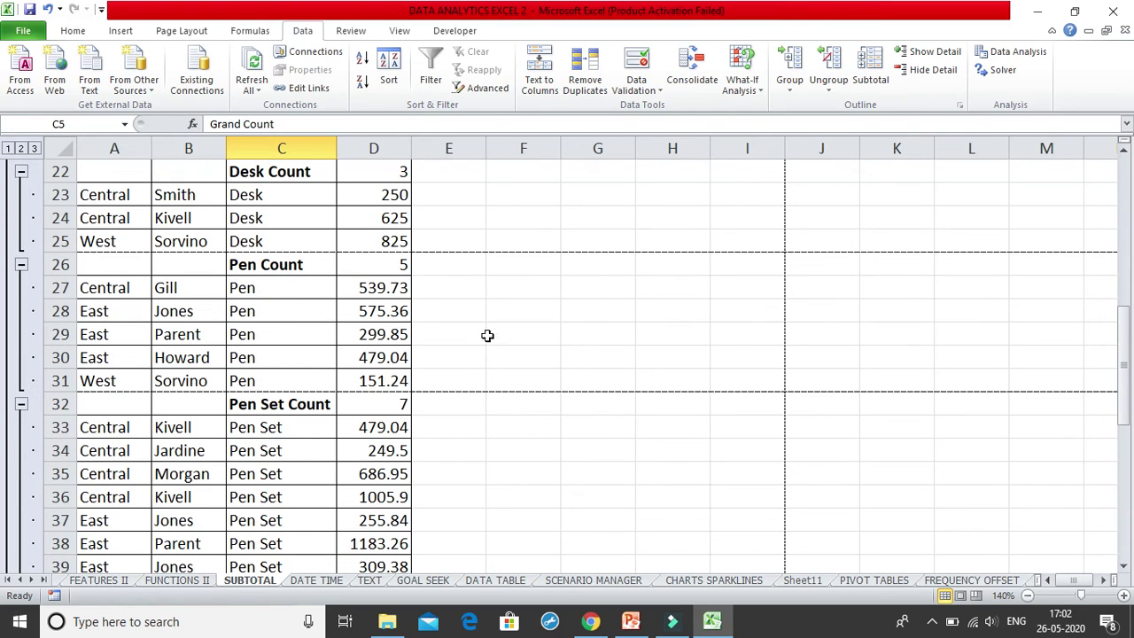
scroll(549, 328, up, 6)
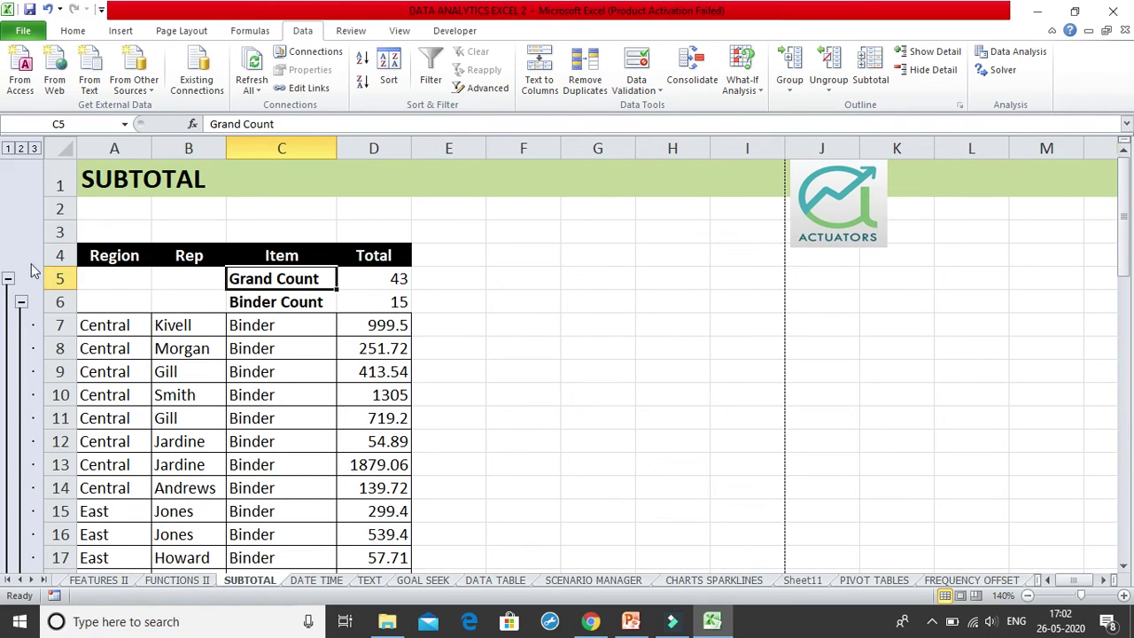
click(36, 149)
Toggle outline levels 2, 1, then 2, ending with Grand Count 43 over per-item counts
click(21, 148)
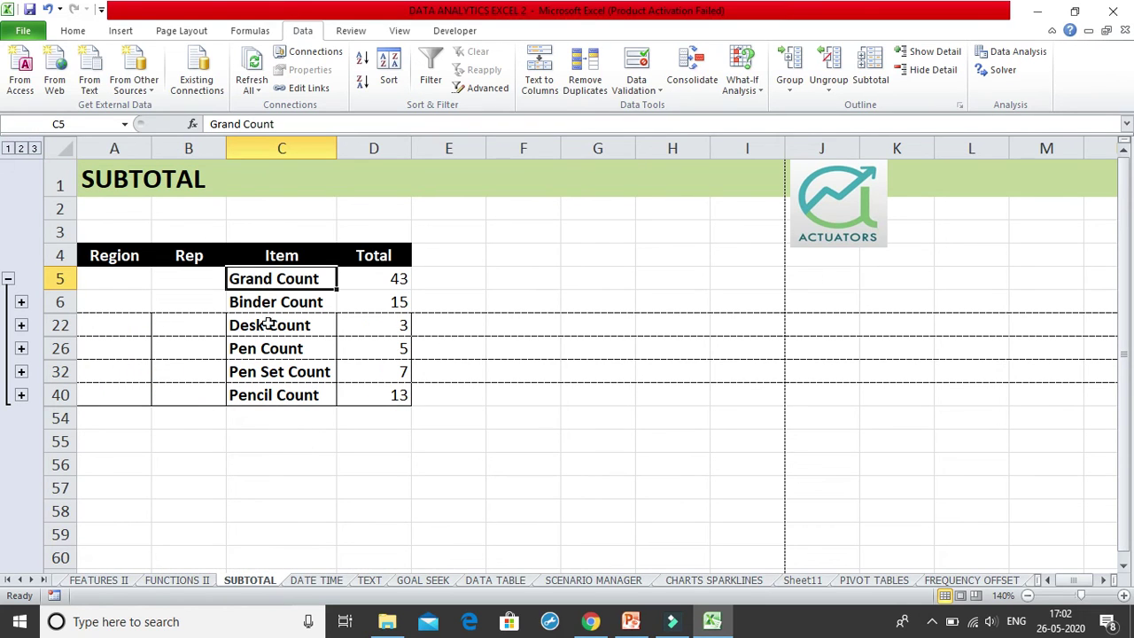
click(8, 149)
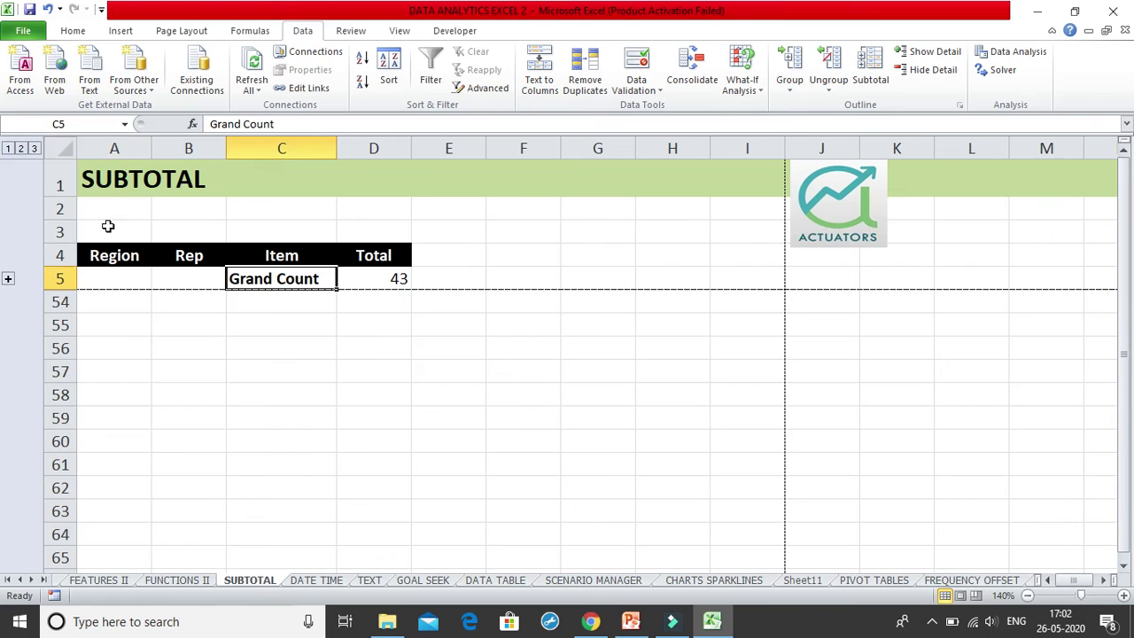
click(21, 148)
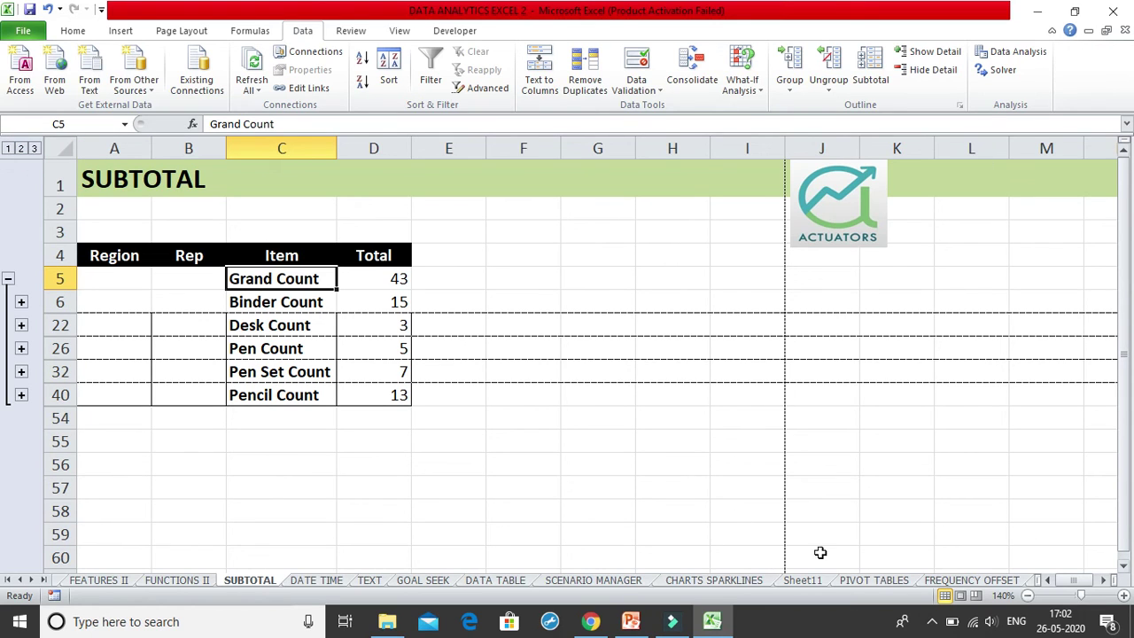
Remove all Count subtotals and check the plain Item-sorted table ends at row 47
click(870, 69)
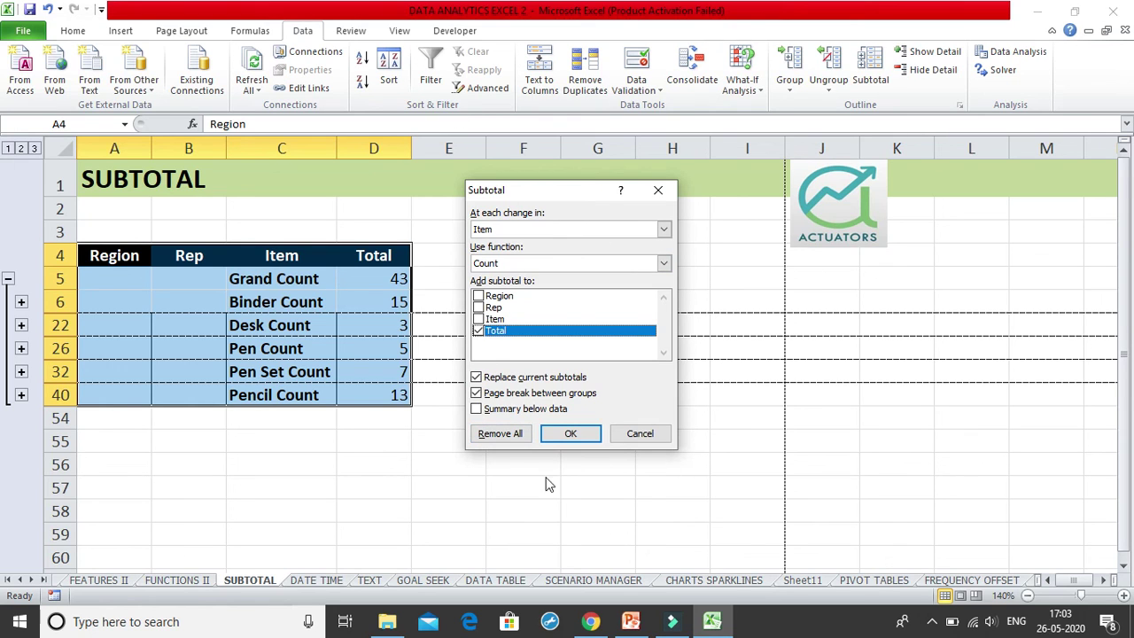
click(511, 434)
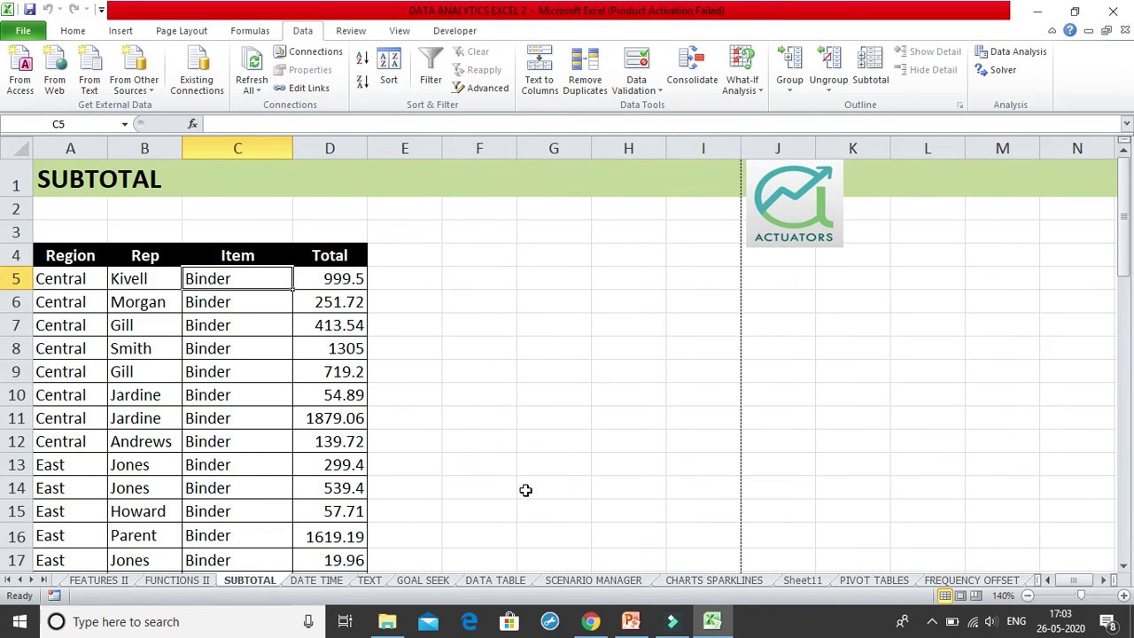
scroll(526, 492, down, 14)
scroll(534, 505, up, 14)
scroll(547, 486, down, 7)
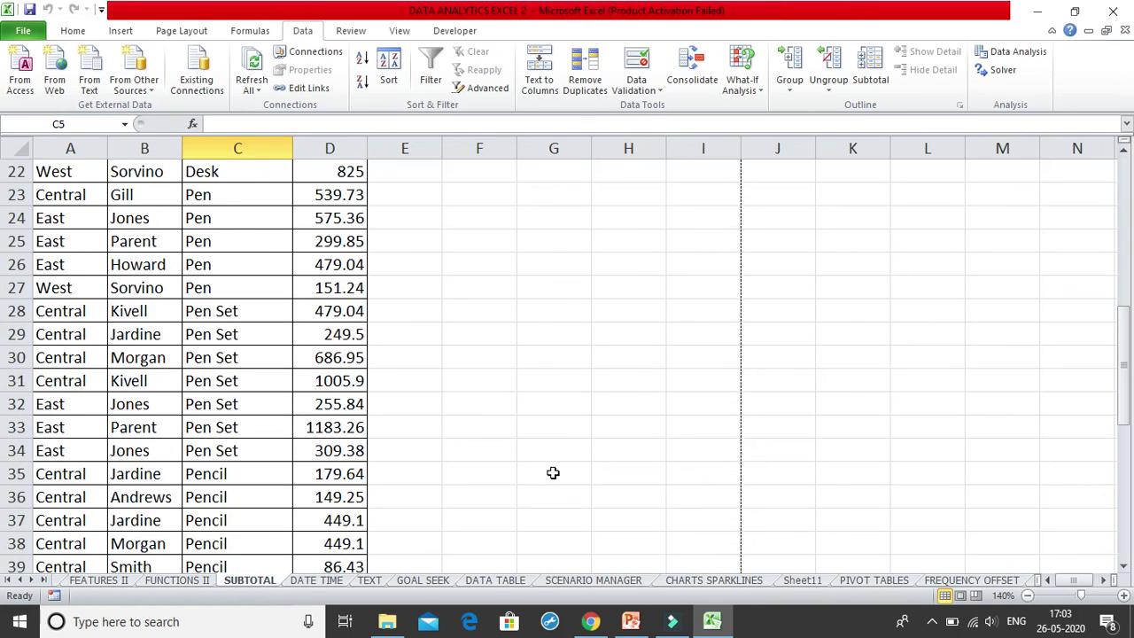